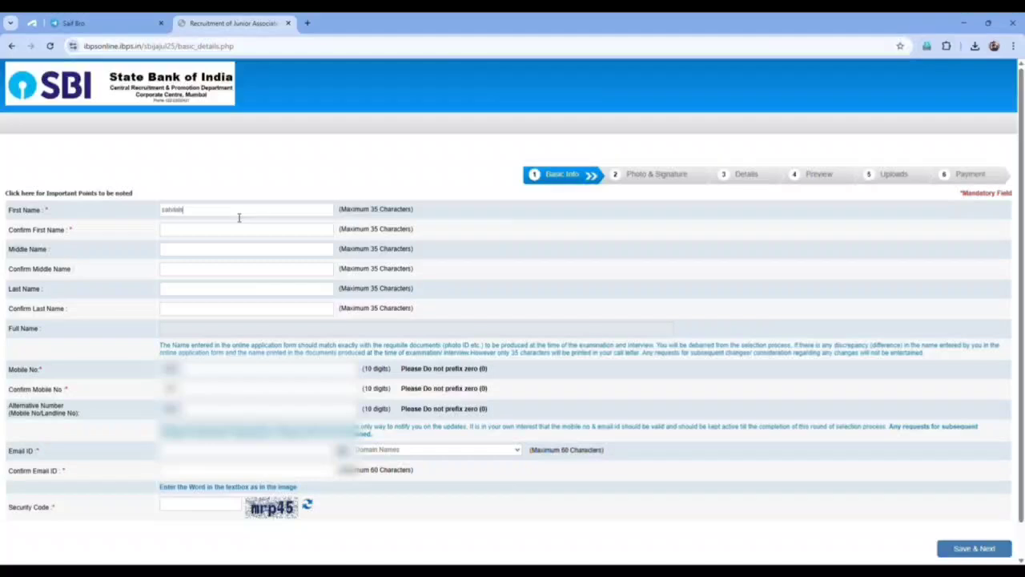
Correct the first name, then fill in the name confirmations, last name, mobile numbers and e-mail ID.
{"action": "key", "text": "BackSpace"}
{"action": "key", "text": "BackSpace"}
{"action": "key", "text": "BackSpace"}
{"action": "key", "text": "BackSpace"}
{"action": "key", "text": "BackSpace"}
{"action": "key", "text": "BackSpace"}
{"action": "key", "text": "Tab"}
{"action": "key", "text": "Tab"}
{"action": "key", "text": "Tab"}
{"action": "type", "text": "ahmad"}
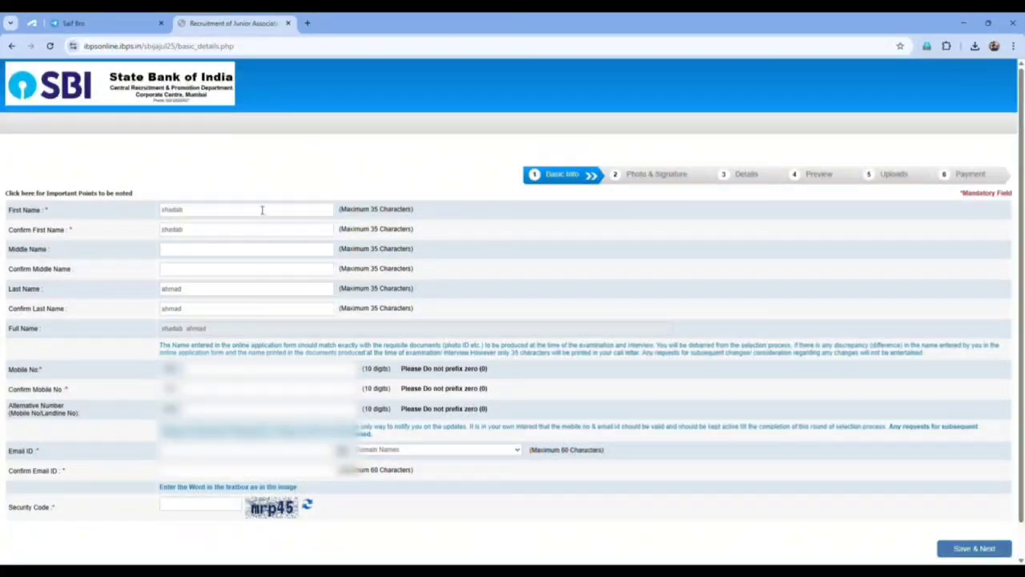
{"action": "type", "text": "???"}
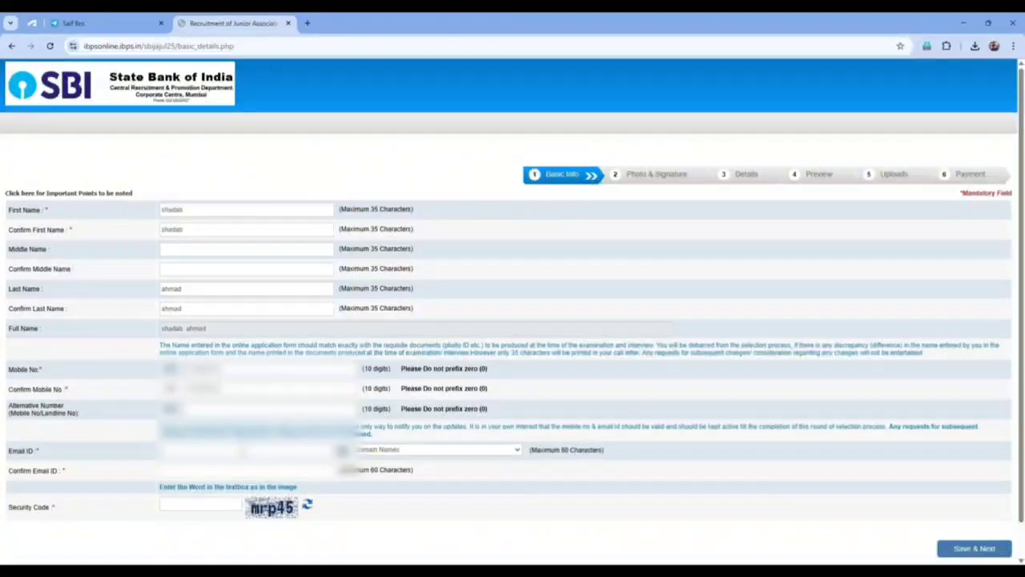
{"action": "type", "text": "......"}
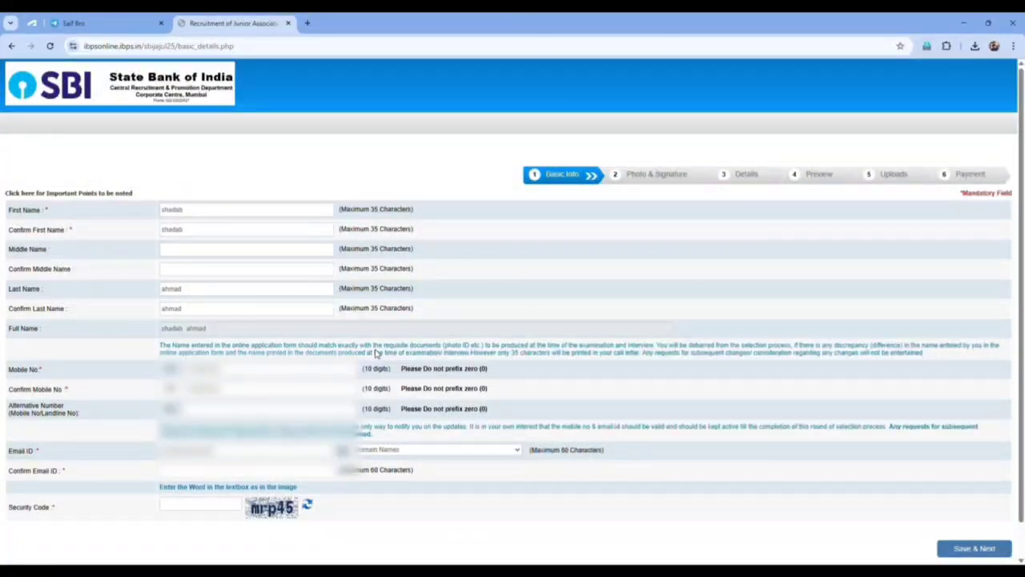
Choose gmail.com as the e-mail domain and fill in Confirm Email ID and the security code.
{"action": "left_click", "coordinate": [377, 353]}
{"action": "left_click", "coordinate": [177, 478]}
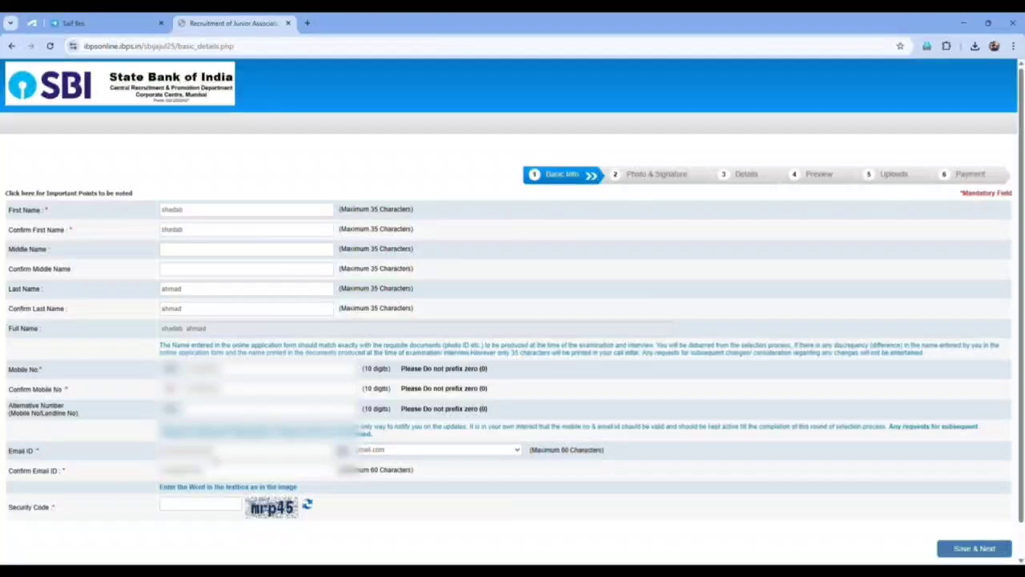
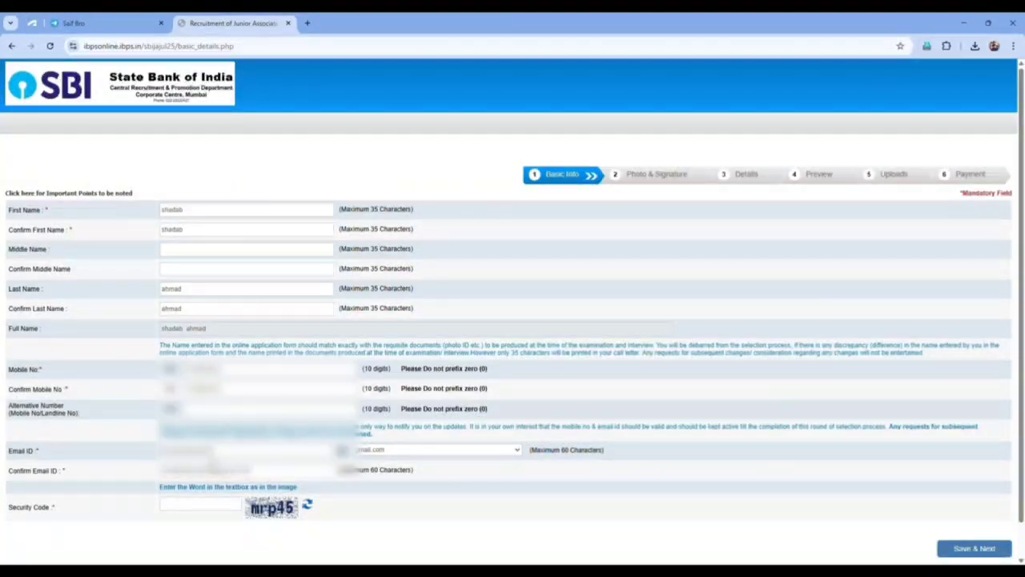
{"action": "type", "text": "mrp45"}
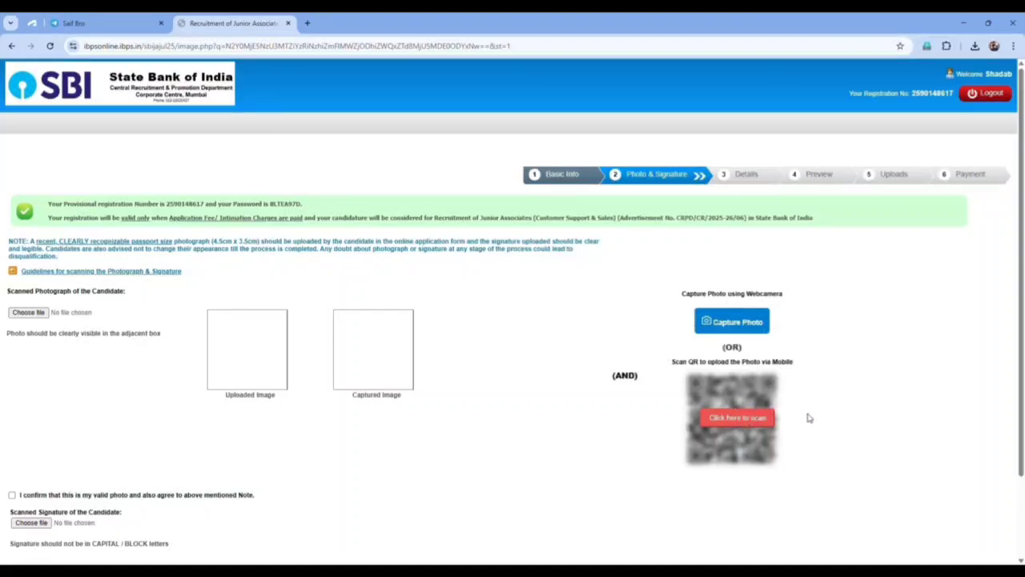
Upload the candidate's photograph file.
{"action": "scroll", "coordinate": [565, 419], "scroll_direction": "down", "scroll_amount": 2}
{"action": "scroll", "coordinate": [566, 422], "scroll_direction": "up", "scroll_amount": 2}
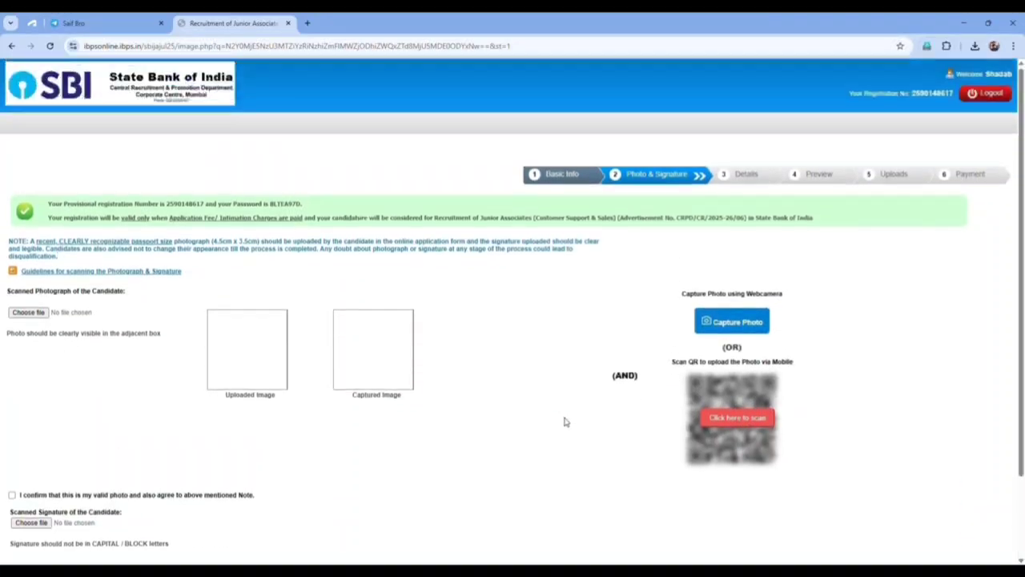
{"action": "scroll", "coordinate": [545, 408], "scroll_direction": "down", "scroll_amount": 2}
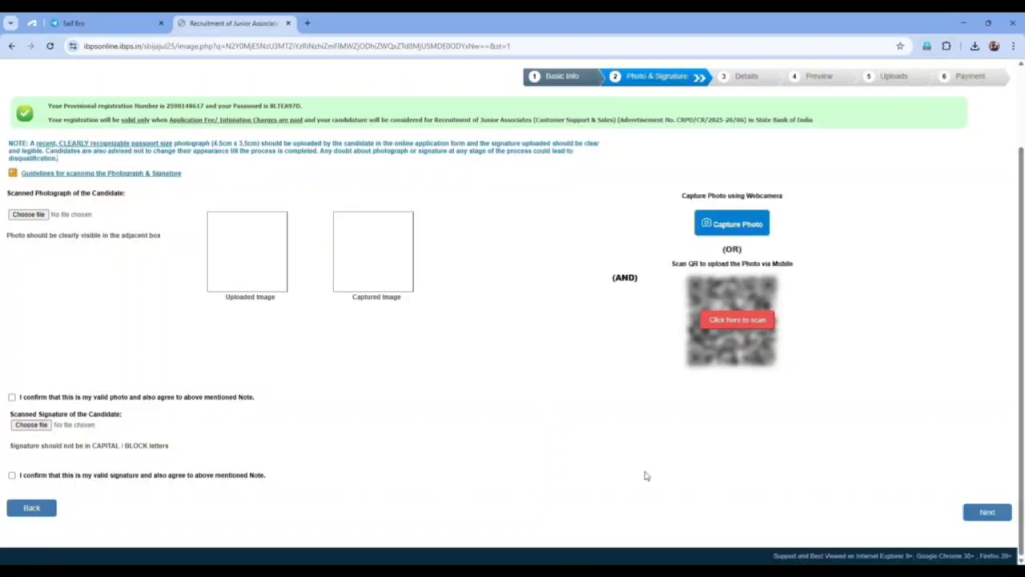
{"action": "scroll", "coordinate": [646, 474], "scroll_direction": "up", "scroll_amount": 1}
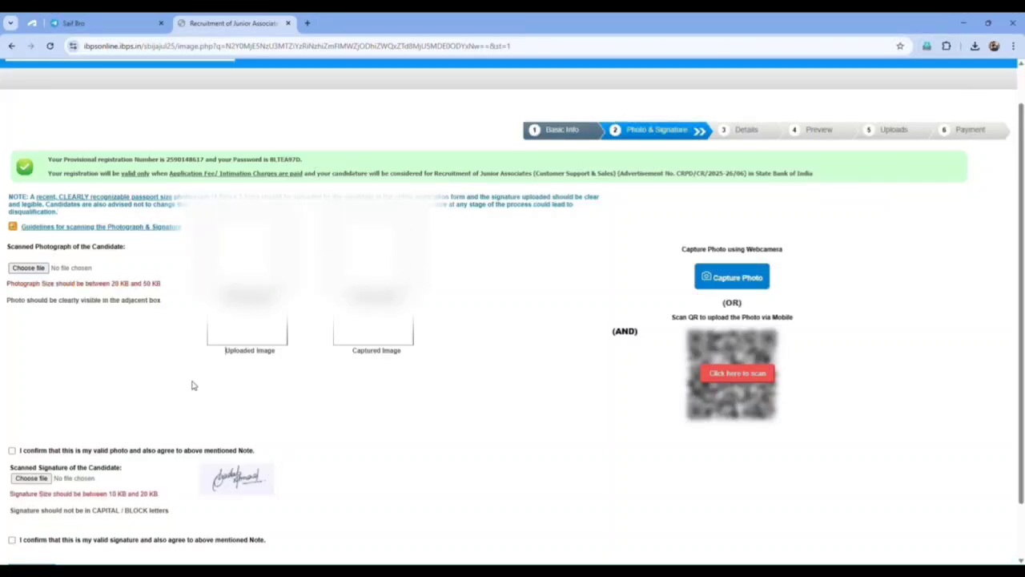
{"action": "left_click", "coordinate": [36, 268]}
{"action": "double_click", "coordinate": [283, 164]}
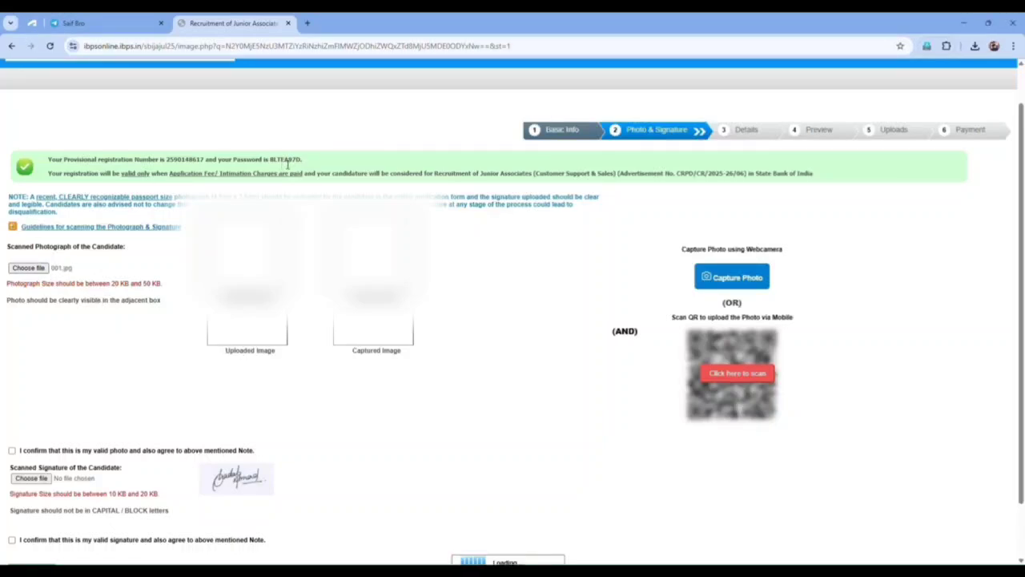
Upload the signature image, show the mobile-upload QR code, and submit the Photo & Signature step.
{"action": "scroll", "coordinate": [305, 325], "scroll_direction": "down", "scroll_amount": 2}
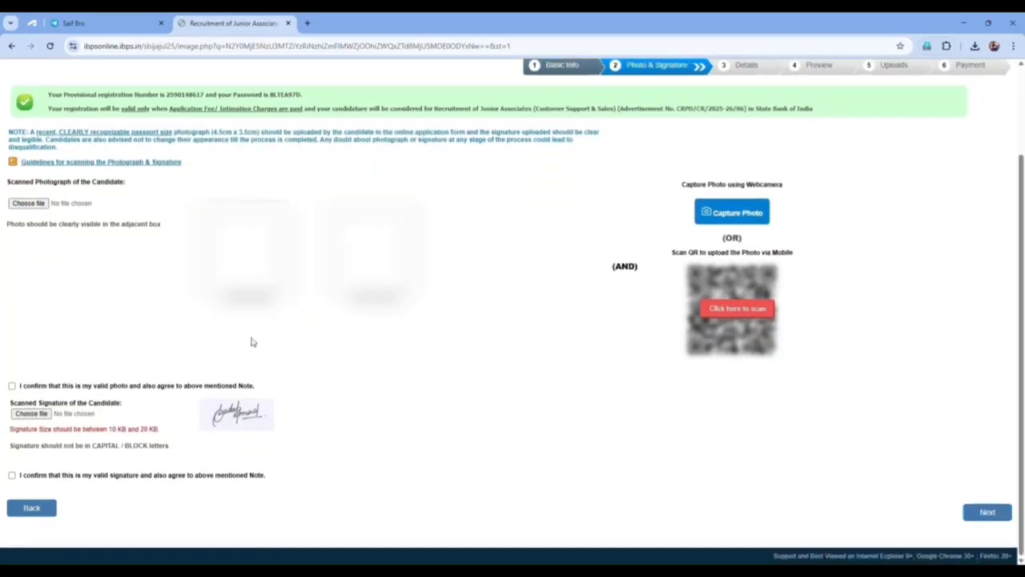
{"action": "left_click", "coordinate": [47, 414]}
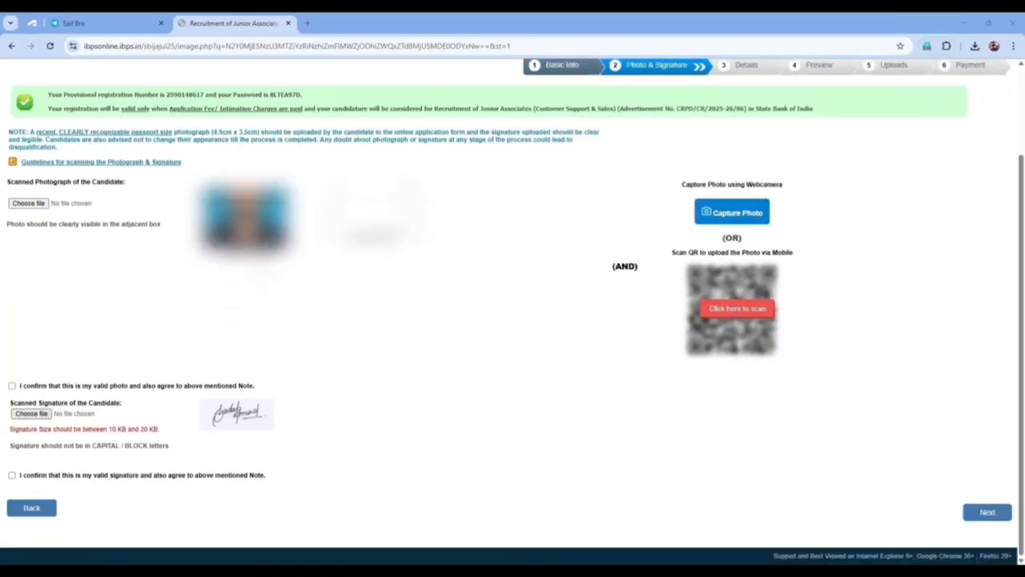
{"action": "double_click", "coordinate": [383, 188]}
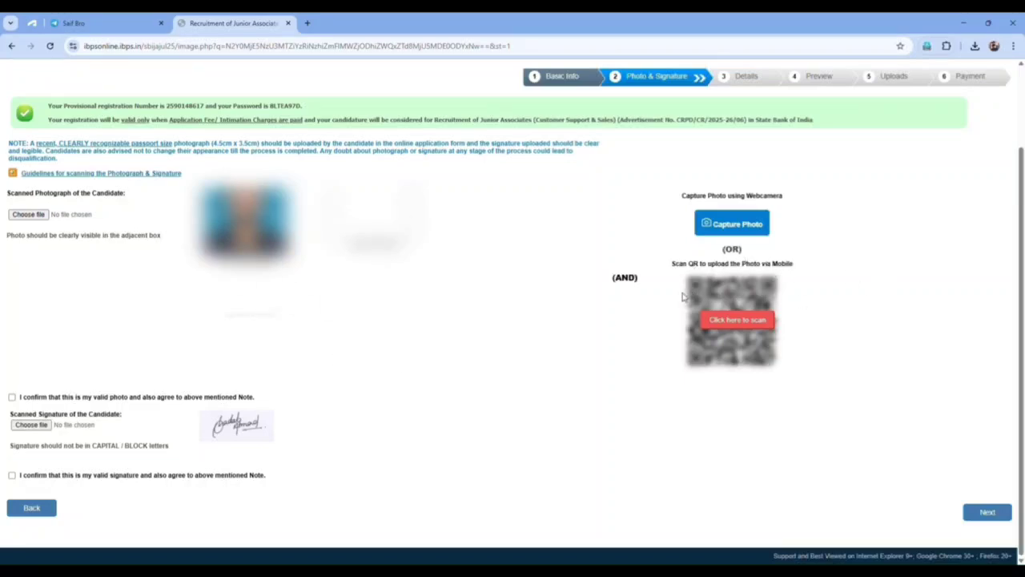
{"action": "left_click", "coordinate": [733, 328]}
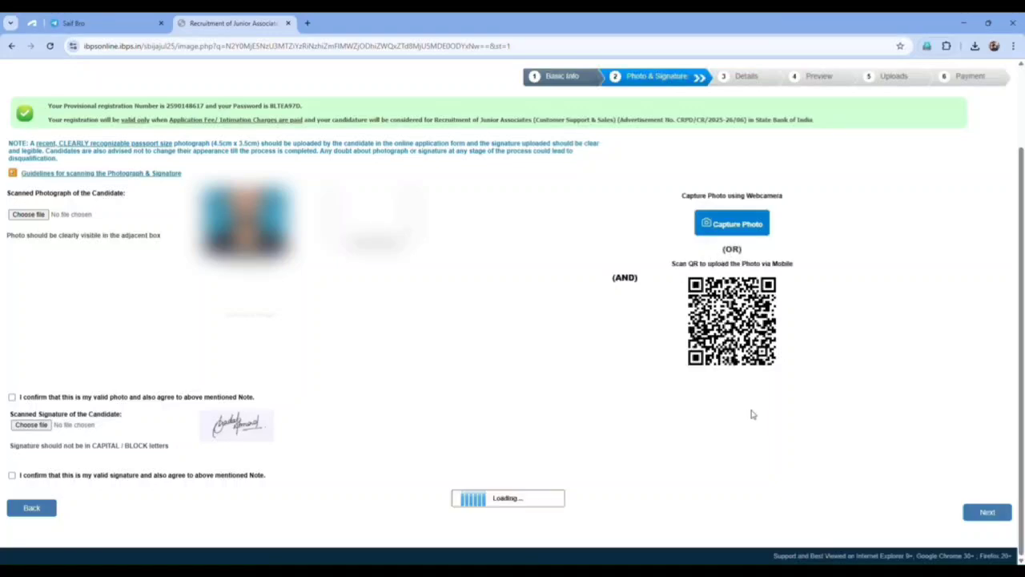
{"action": "left_click", "coordinate": [981, 517]}
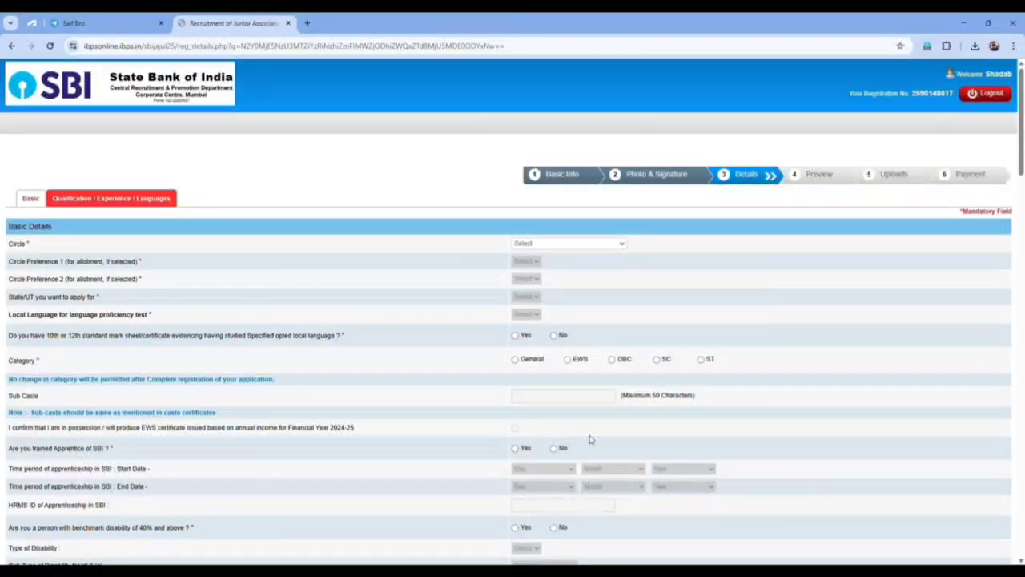
Set Circle to LUCKNOW/ NEW DELHI, both preferences to Lucknow, state UTTAR PRADESH, and category General.
{"action": "left_click", "coordinate": [562, 412]}
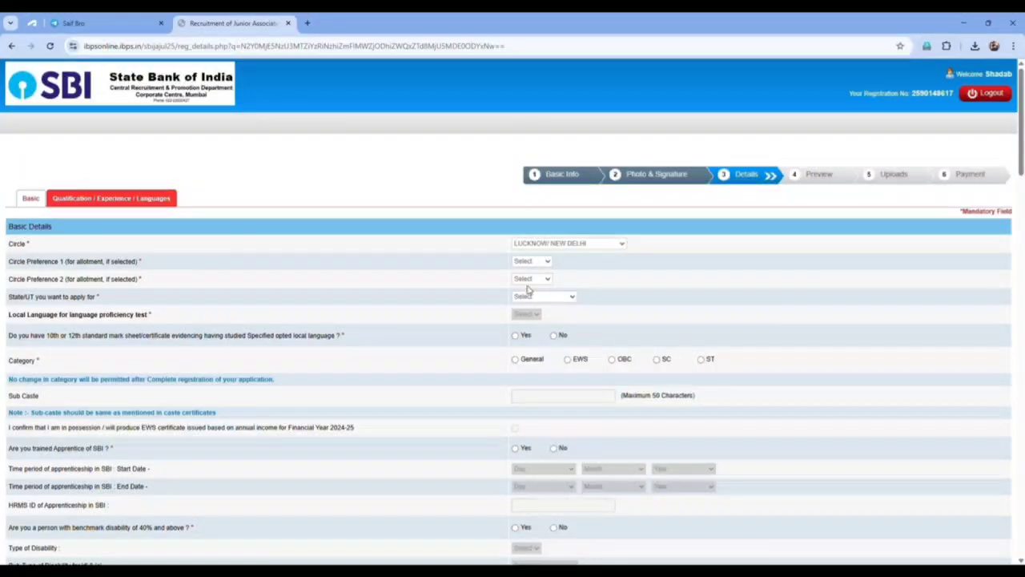
{"action": "left_click", "coordinate": [528, 290]}
{"action": "left_click", "coordinate": [532, 278]}
{"action": "left_click", "coordinate": [528, 295]}
{"action": "left_click", "coordinate": [546, 300]}
{"action": "left_click", "coordinate": [527, 329]}
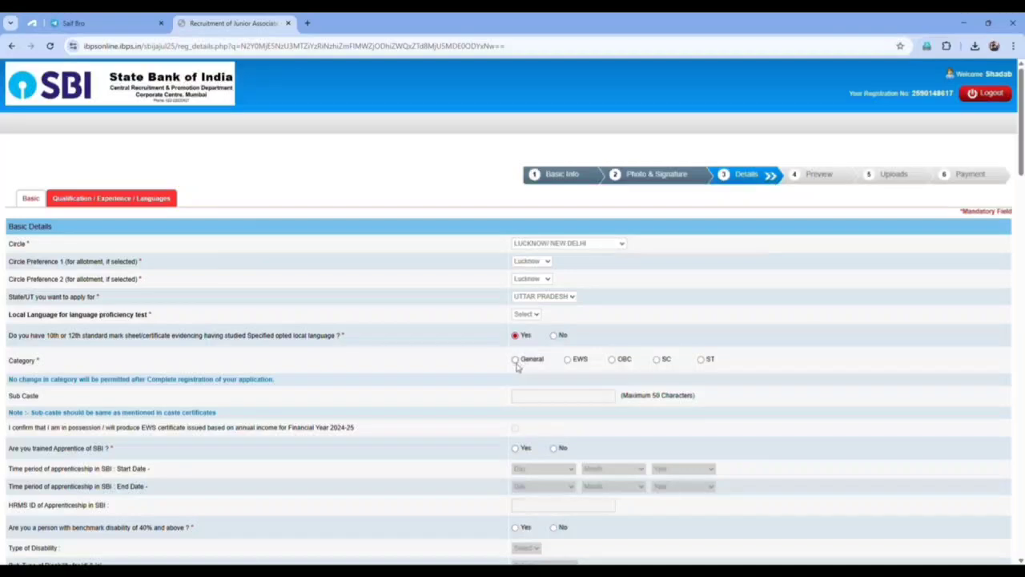
{"action": "left_click", "coordinate": [516, 360]}
{"action": "left_click", "coordinate": [607, 181]}
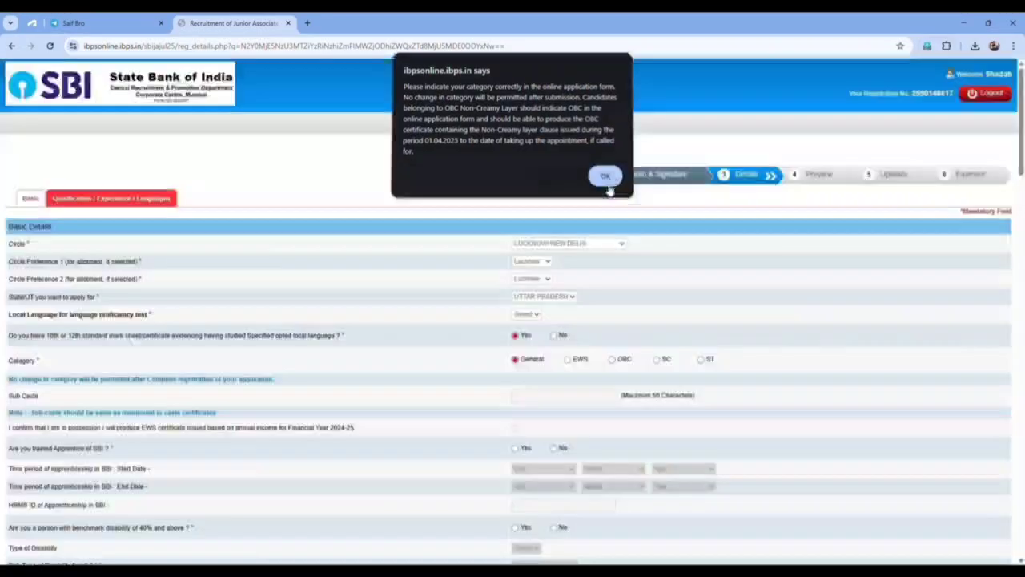
Try the EWS category, then switch back to General, dismissing the category warnings.
{"action": "scroll", "coordinate": [590, 204], "scroll_direction": "down", "scroll_amount": 2}
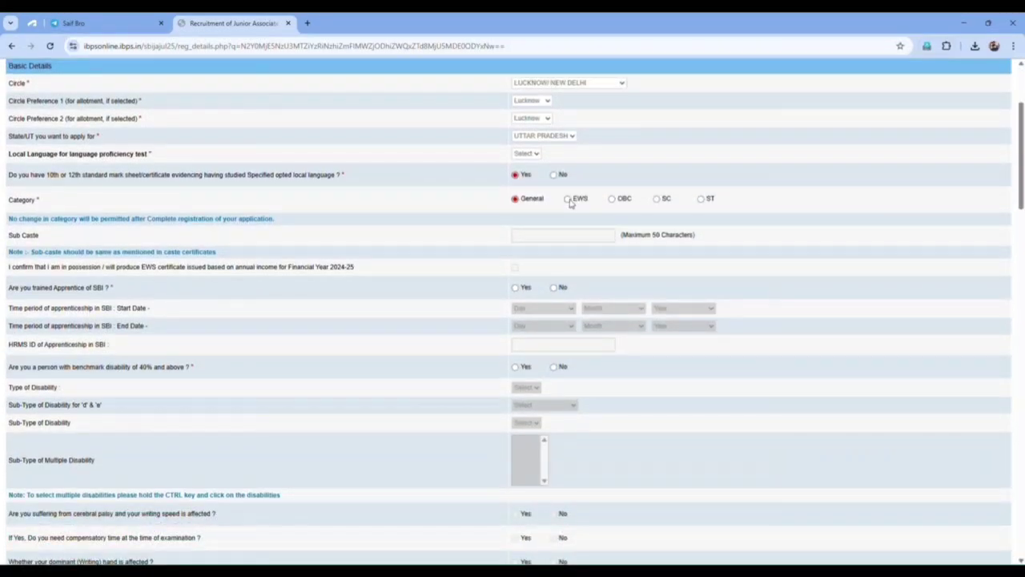
{"action": "left_click", "coordinate": [569, 199]}
{"action": "left_click", "coordinate": [605, 175]}
{"action": "left_click", "coordinate": [515, 200]}
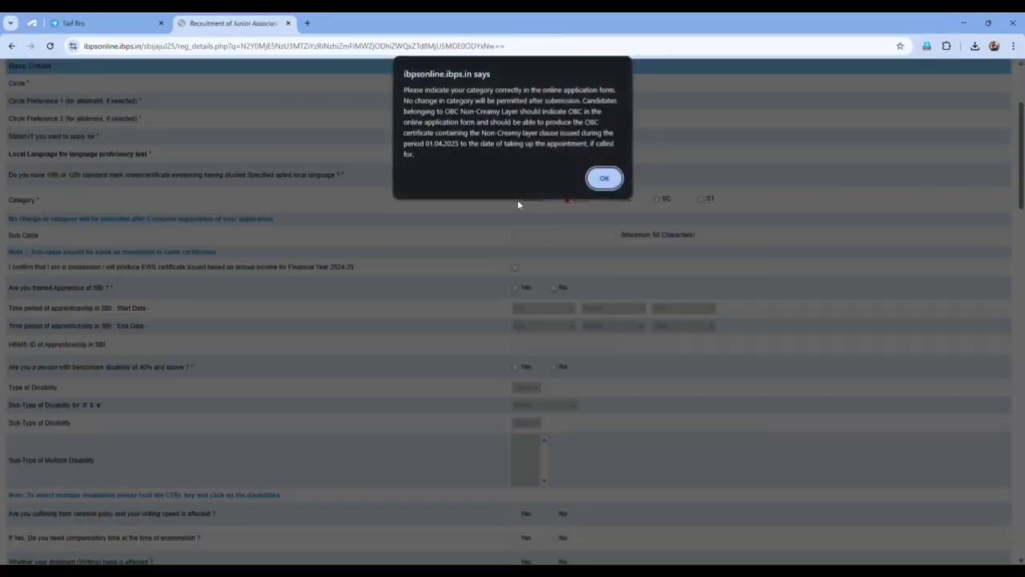
{"action": "left_click", "coordinate": [604, 178]}
Answer No to the benchmark disability and Sec 2(s) specified-disability questions.
{"action": "scroll", "coordinate": [536, 276], "scroll_direction": "down", "scroll_amount": 1}
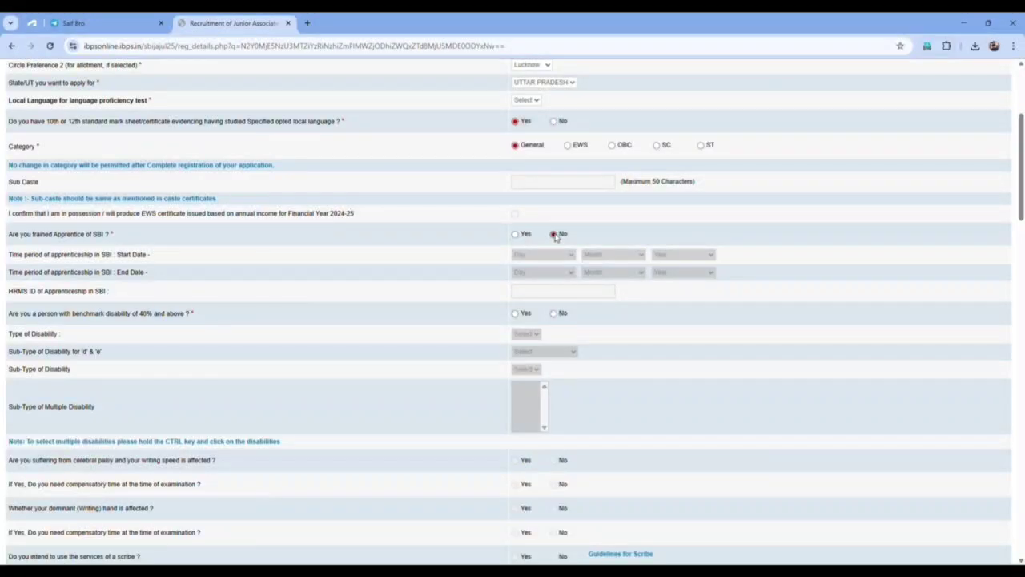
{"action": "scroll", "coordinate": [499, 344], "scroll_direction": "down", "scroll_amount": 1}
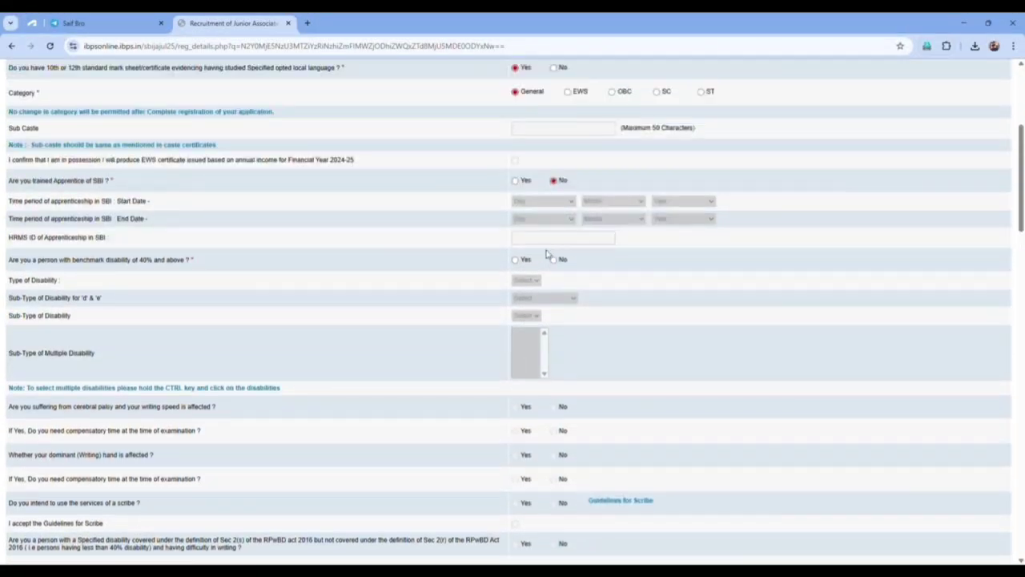
{"action": "left_click", "coordinate": [553, 260]}
{"action": "scroll", "coordinate": [556, 343], "scroll_direction": "down", "scroll_amount": 4}
{"action": "left_click", "coordinate": [554, 330]}
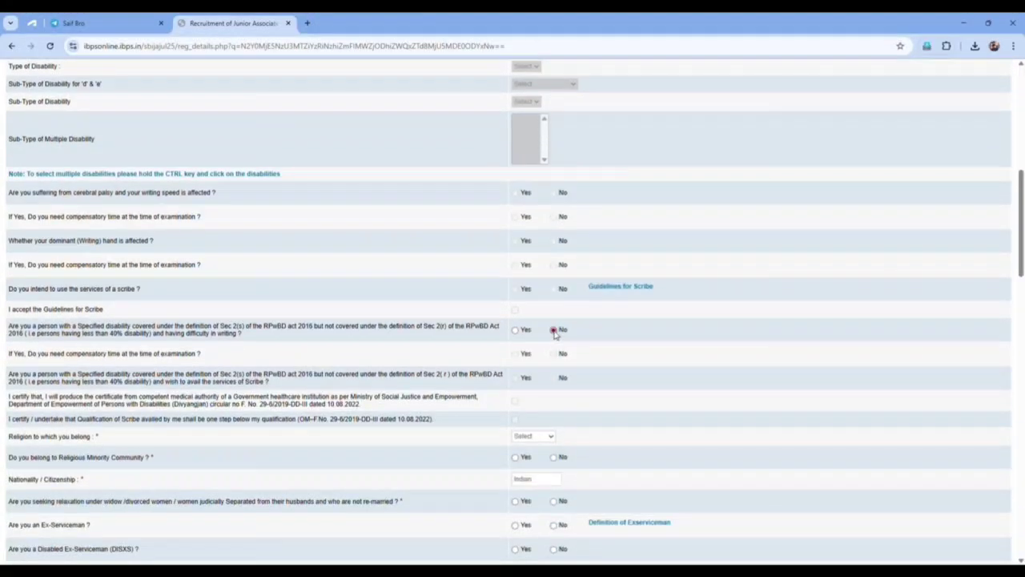
{"action": "scroll", "coordinate": [554, 330], "scroll_direction": "down", "scroll_amount": 3}
{"action": "scroll", "coordinate": [399, 142], "scroll_direction": "up", "scroll_amount": 2}
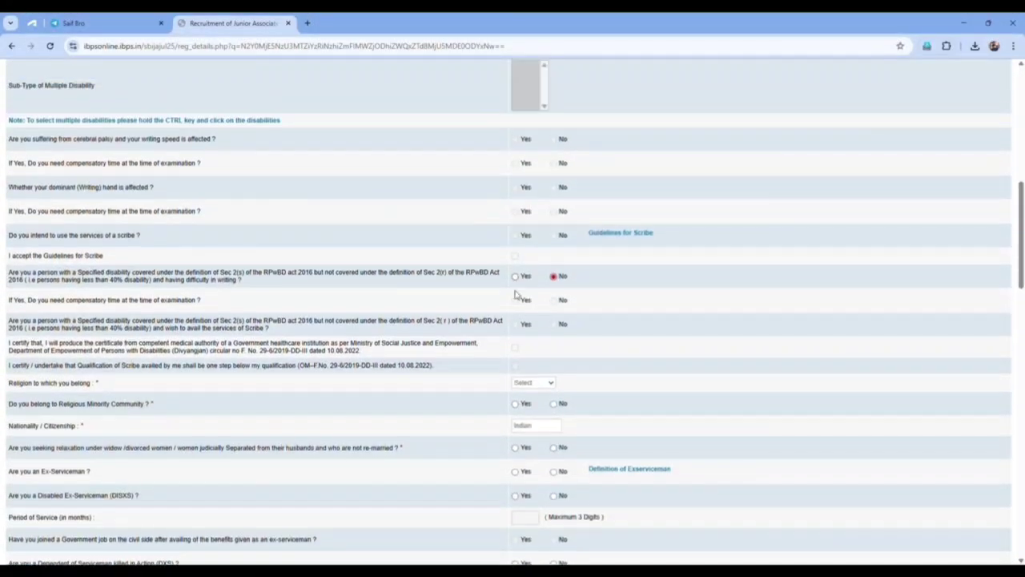
{"action": "scroll", "coordinate": [480, 176], "scroll_direction": "down", "scroll_amount": 1}
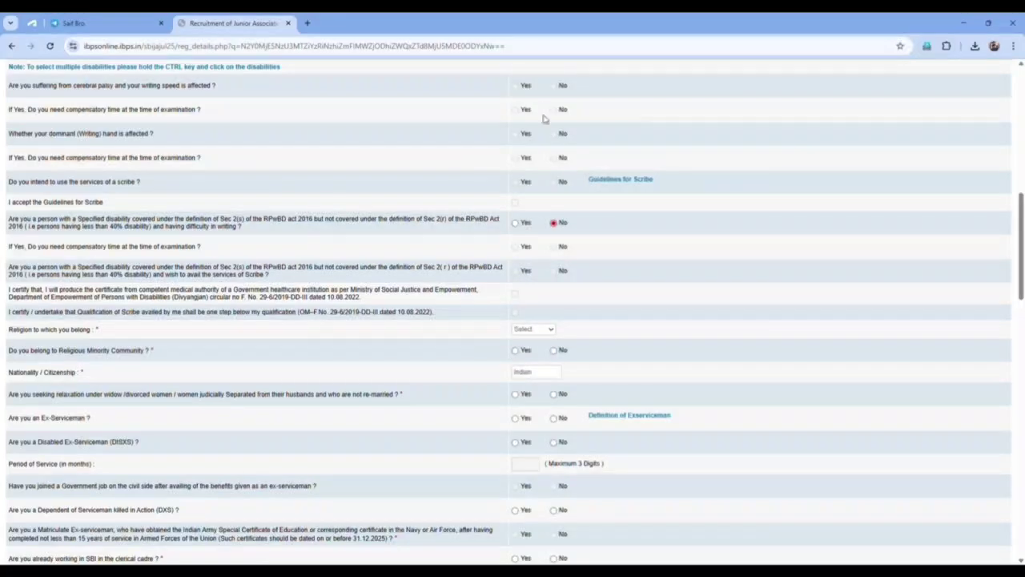
{"action": "scroll", "coordinate": [548, 298], "scroll_direction": "up", "scroll_amount": 4}
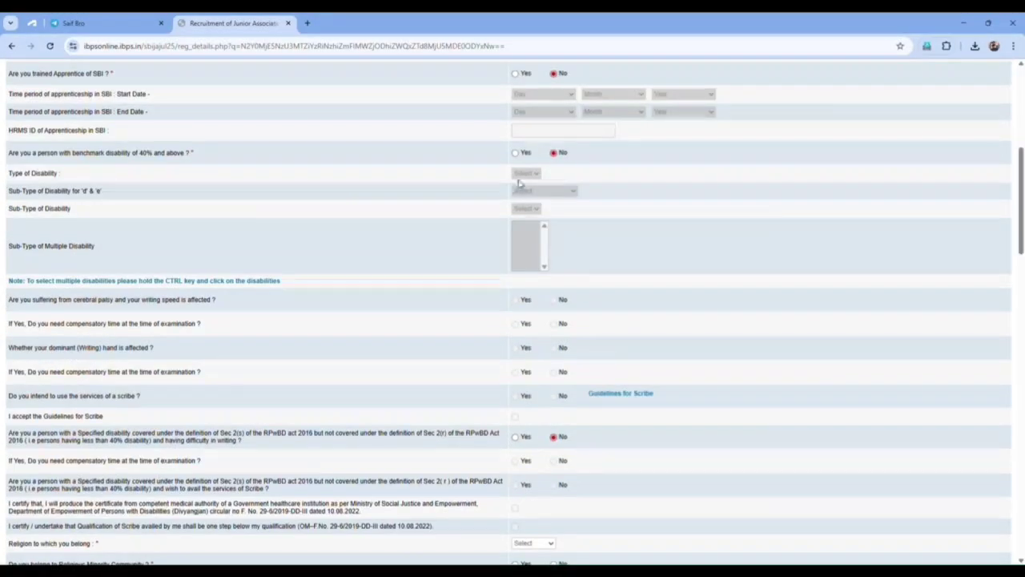
{"action": "scroll", "coordinate": [528, 305], "scroll_direction": "down", "scroll_amount": 5}
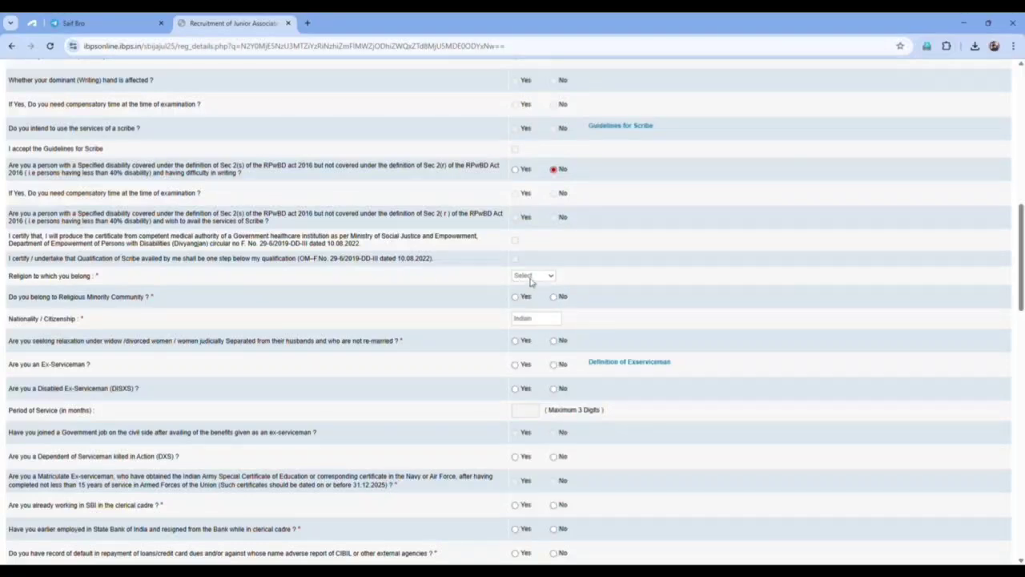
Set religion to Muslim with minority Yes, and answer No to widow, Ex-Serviceman and Disabled Ex-Serviceman.
{"action": "left_click", "coordinate": [528, 354]}
{"action": "left_click", "coordinate": [516, 297]}
{"action": "left_click", "coordinate": [554, 341]}
{"action": "left_click", "coordinate": [554, 365]}
{"action": "left_click", "coordinate": [555, 390]}
Answer No to the killed-serviceman dependent, SBI clerical, earlier SBI employment and adverse report questions.
{"action": "scroll", "coordinate": [556, 391], "scroll_direction": "down", "scroll_amount": 3}
{"action": "left_click", "coordinate": [554, 243]}
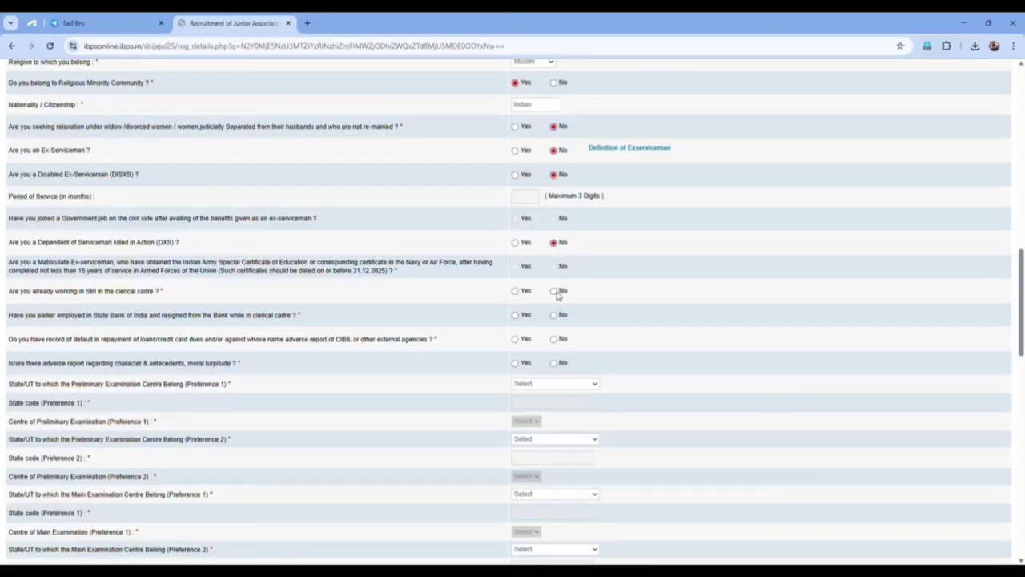
{"action": "left_click", "coordinate": [554, 291]}
{"action": "left_click", "coordinate": [555, 317]}
{"action": "left_click", "coordinate": [554, 363]}
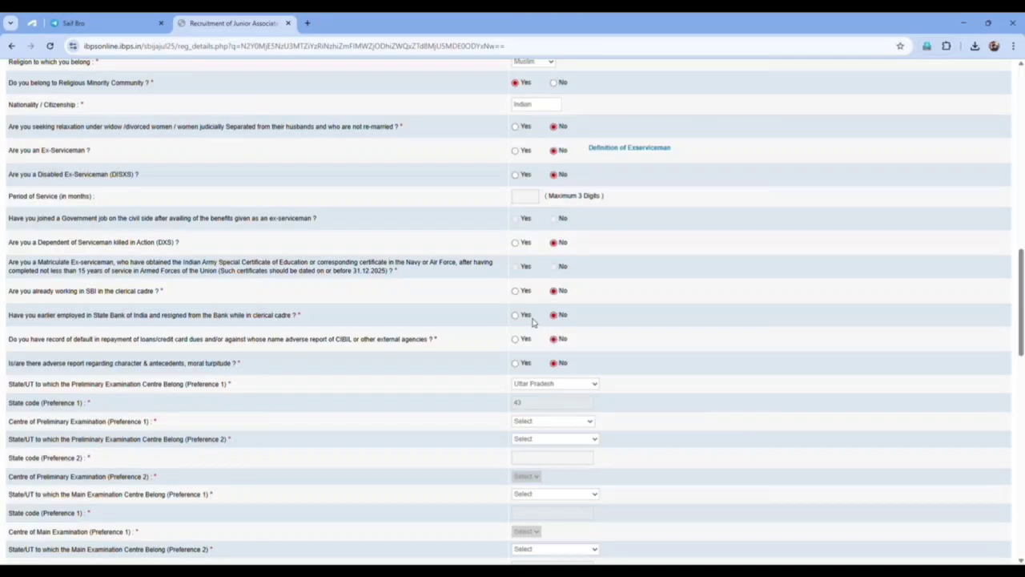
{"action": "scroll", "coordinate": [533, 321], "scroll_direction": "down", "scroll_amount": 2}
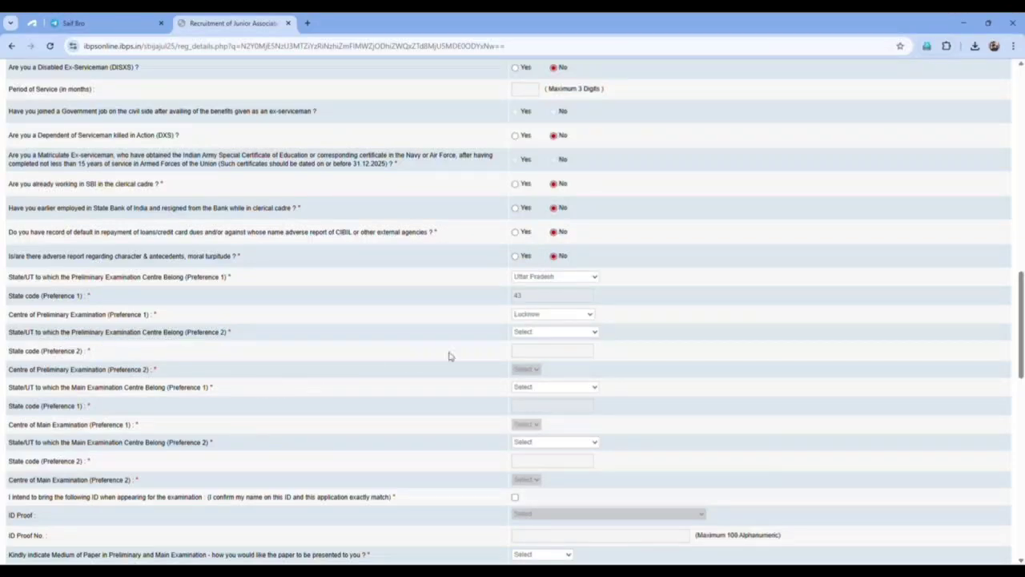
Set the second preliminary exam centre preference to Uttar Pradesh, Kanpur.
{"action": "left_click", "coordinate": [549, 333]}
{"action": "left_click", "coordinate": [540, 303]}
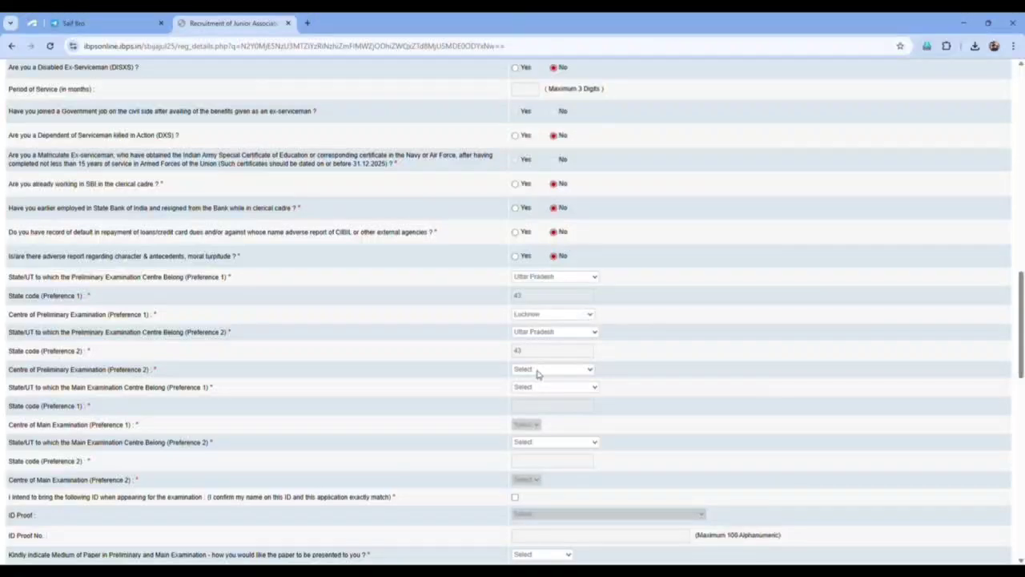
{"action": "left_click", "coordinate": [546, 371]}
{"action": "left_click", "coordinate": [542, 298]}
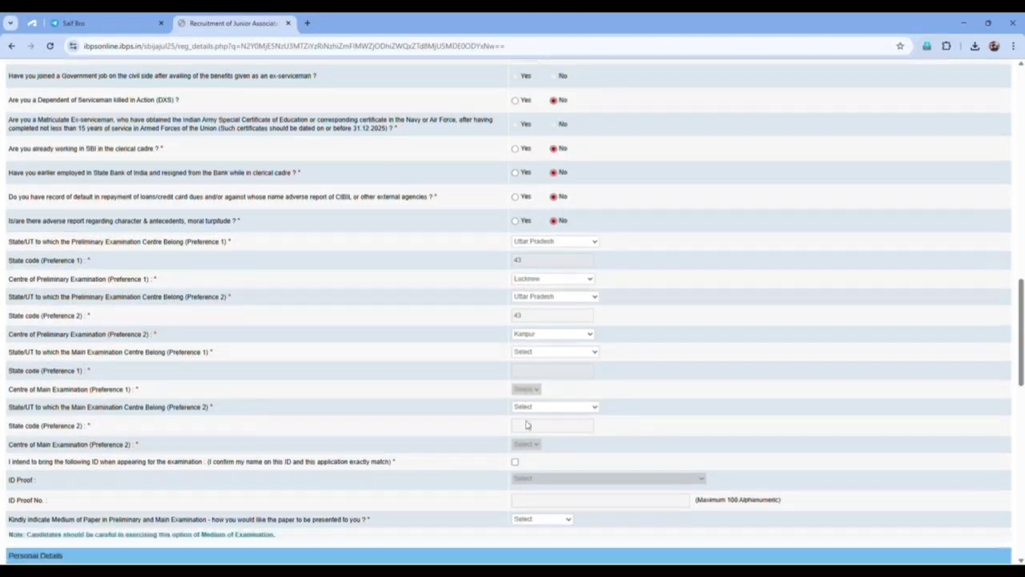
{"action": "scroll", "coordinate": [527, 425], "scroll_direction": "down", "scroll_amount": 1}
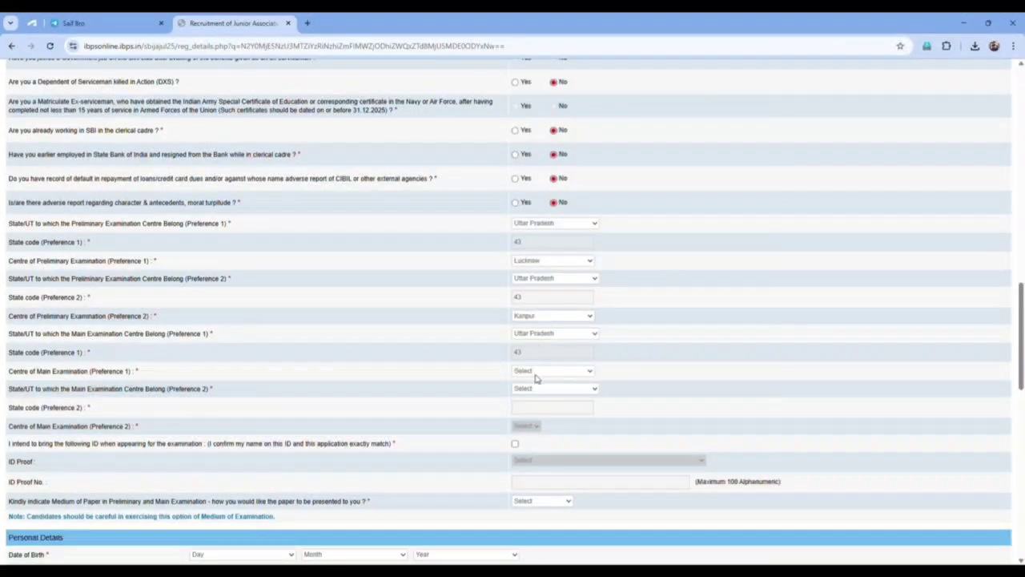
Set the main exam centres to Lucknow first and Kanpur, Uttar Pradesh second.
{"action": "left_click", "coordinate": [537, 372]}
{"action": "left_click", "coordinate": [532, 273]}
{"action": "left_click", "coordinate": [528, 392]}
{"action": "left_click", "coordinate": [536, 356]}
{"action": "scroll", "coordinate": [538, 383], "scroll_direction": "down", "scroll_amount": 1}
{"action": "scroll", "coordinate": [538, 383], "scroll_direction": "down", "scroll_amount": 1}
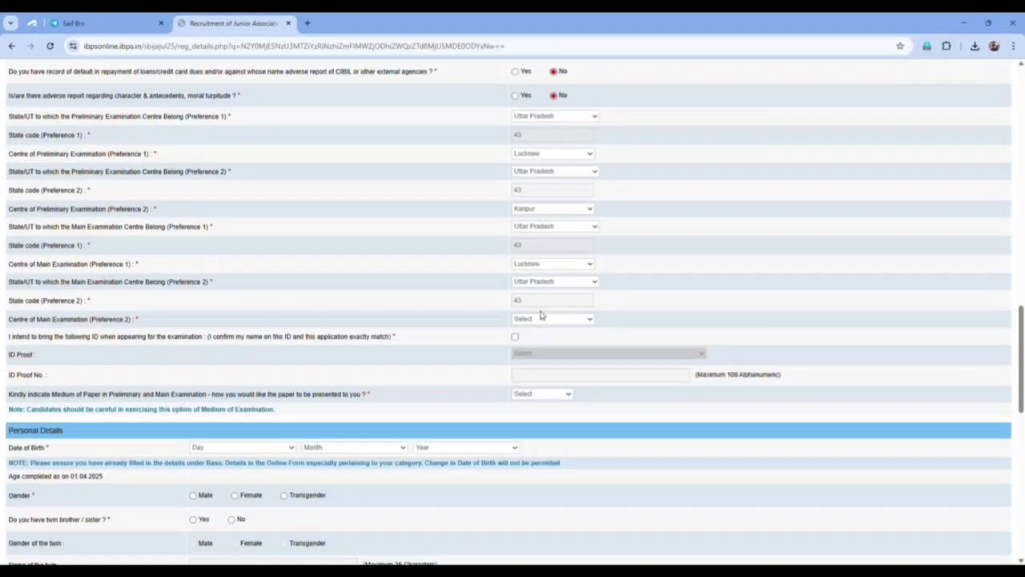
{"action": "left_click", "coordinate": [543, 439]}
Confirm bringing ID, choose Aadhar Card as ID proof, and set paper medium to English and Hindi.
{"action": "left_click", "coordinate": [515, 337]}
{"action": "left_click", "coordinate": [531, 397]}
{"action": "left_click", "coordinate": [542, 376]}
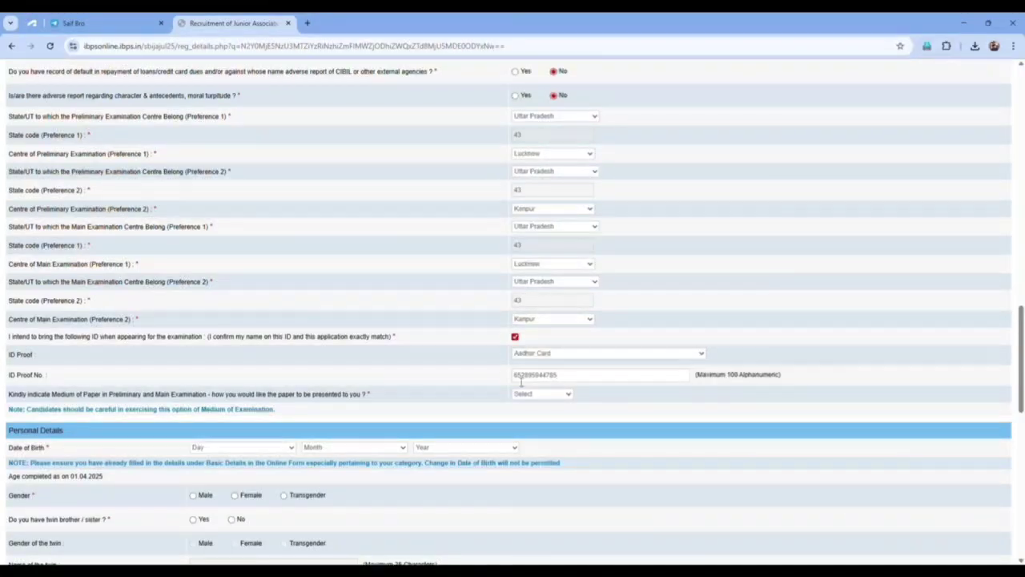
{"action": "left_click", "coordinate": [536, 422]}
{"action": "scroll", "coordinate": [481, 401], "scroll_direction": "down", "scroll_amount": 2}
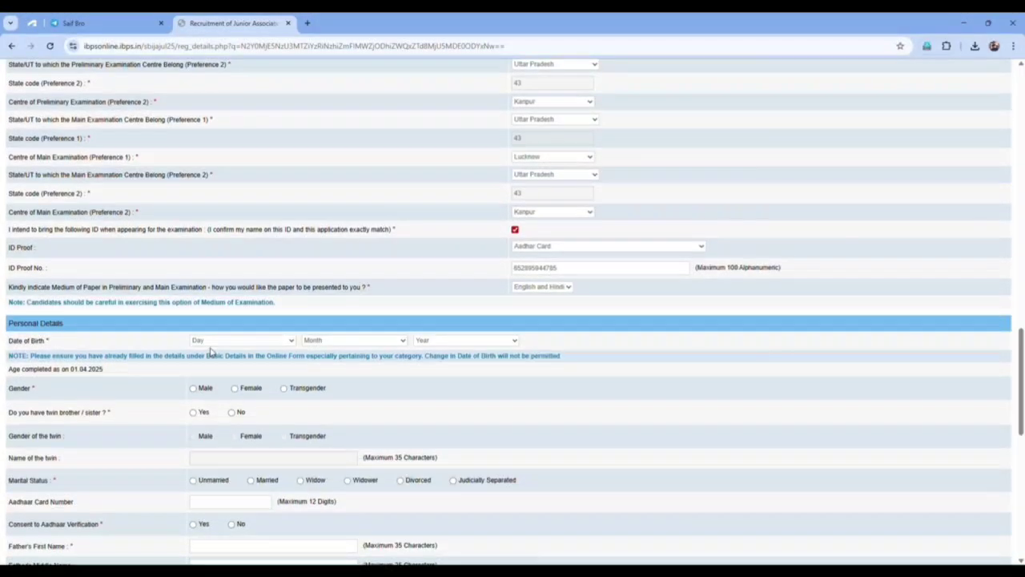
Set date of birth to 12 June 1997, gender Male, no twin, and Unmarried status.
{"action": "left_click", "coordinate": [213, 346]}
{"action": "left_click", "coordinate": [204, 239]}
{"action": "left_click", "coordinate": [332, 435]}
{"action": "left_click", "coordinate": [445, 472]}
{"action": "left_click", "coordinate": [193, 388]}
{"action": "left_click", "coordinate": [231, 412]}
{"action": "scroll", "coordinate": [222, 440], "scroll_direction": "down", "scroll_amount": 3}
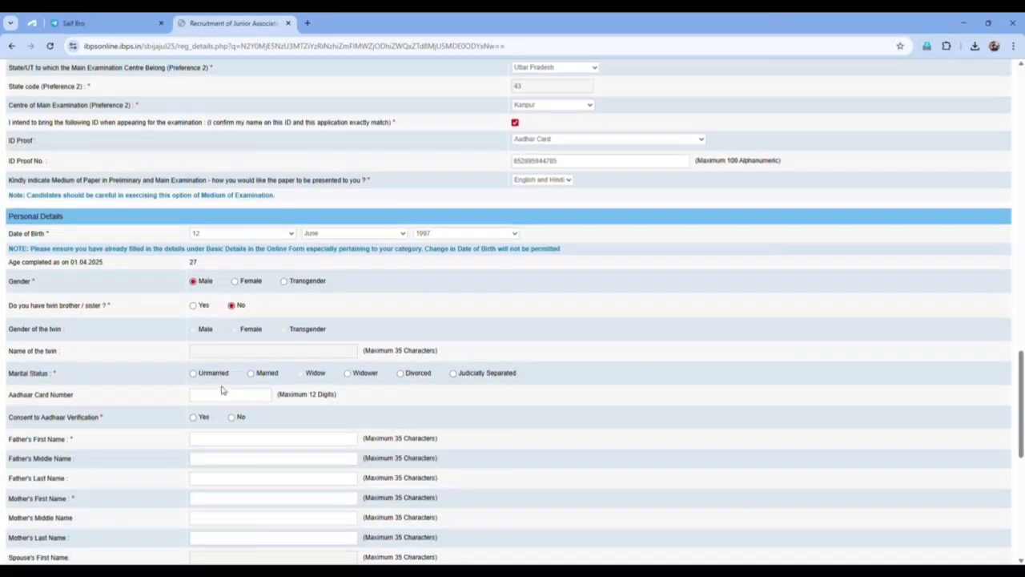
{"action": "left_click", "coordinate": [193, 374]}
{"action": "left_click", "coordinate": [211, 396]}
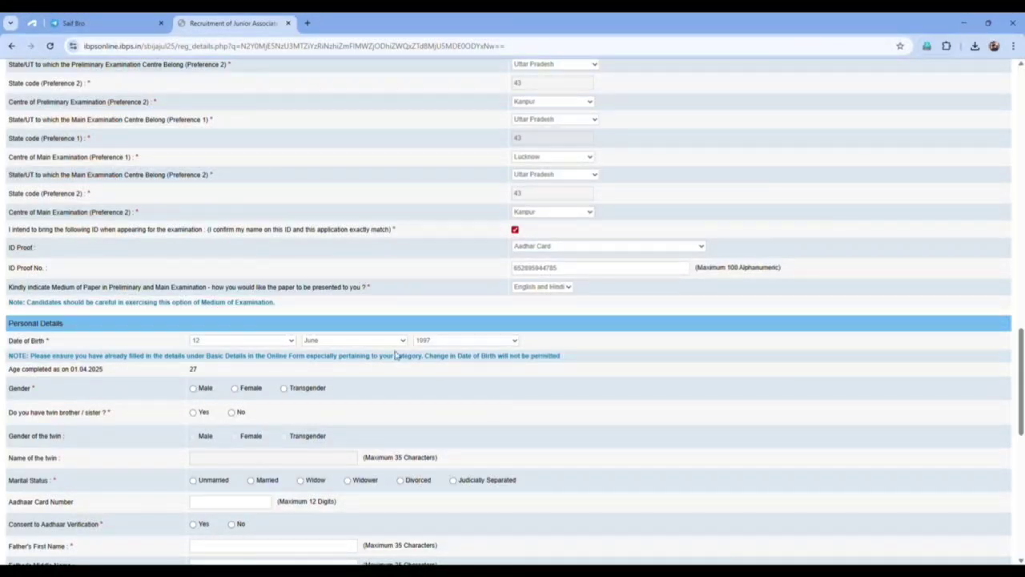
Reconfirm Male, no twin and Unmarried, enter the Aadhaar number and give verification consent.
{"action": "left_click", "coordinate": [194, 389]}
{"action": "left_click", "coordinate": [232, 412]}
{"action": "scroll", "coordinate": [210, 433], "scroll_direction": "down", "scroll_amount": 1}
{"action": "scroll", "coordinate": [208, 434], "scroll_direction": "down", "scroll_amount": 1}
{"action": "left_click", "coordinate": [193, 374]}
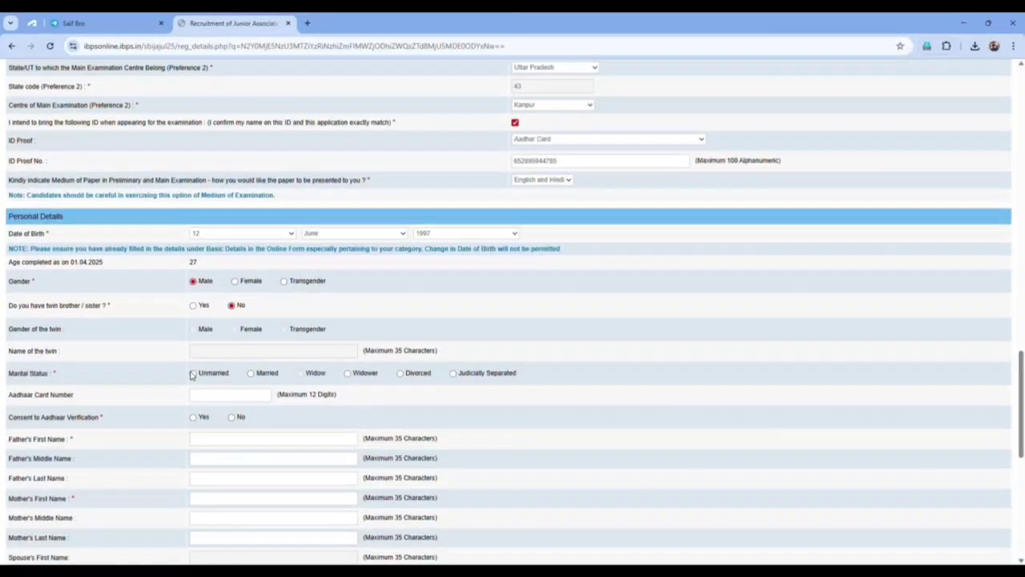
{"action": "left_click", "coordinate": [218, 396]}
{"action": "left_click", "coordinate": [193, 420]}
{"action": "scroll", "coordinate": [222, 454], "scroll_direction": "down", "scroll_amount": 3}
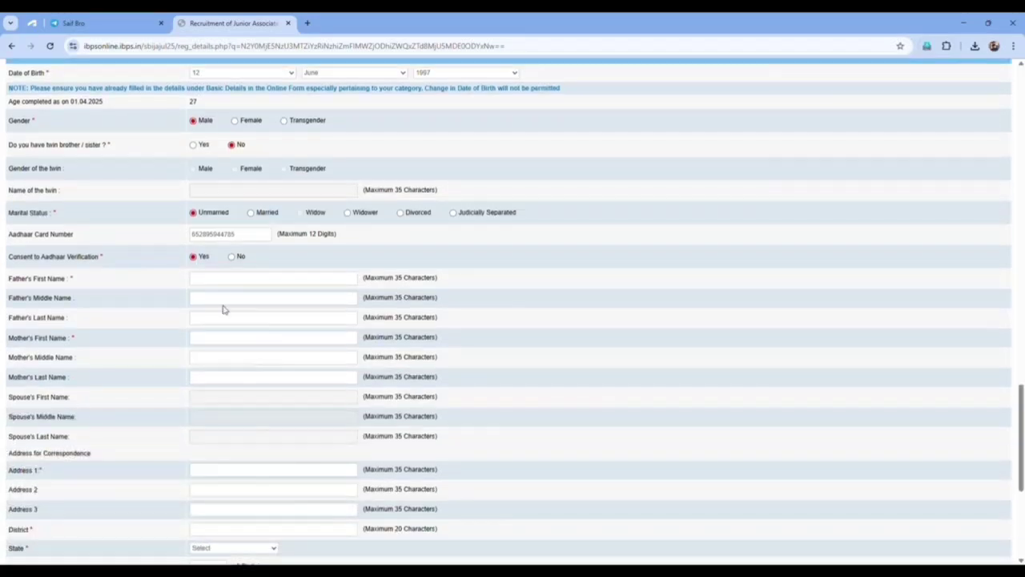
Enter the parents' names and the correspondence address with district, then copy it as the permanent address.
{"action": "left_click", "coordinate": [226, 281]}
{"action": "key", "text": "Tab"}
{"action": "left_click", "coordinate": [231, 474]}
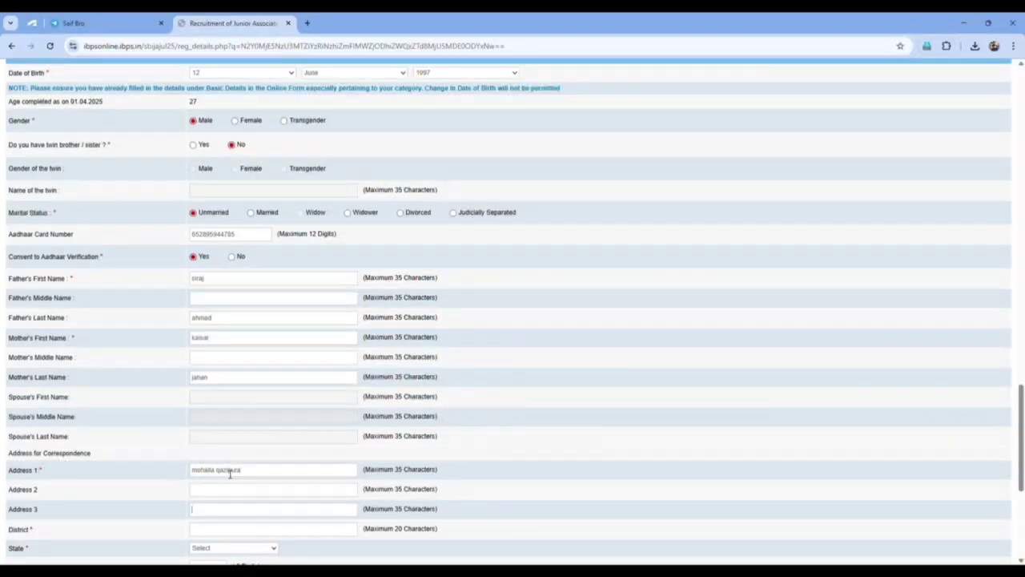
{"action": "type", "text": "bahrai"}
{"action": "type", "text": "u"}
{"action": "scroll", "coordinate": [254, 474], "scroll_direction": "down", "scroll_amount": 3}
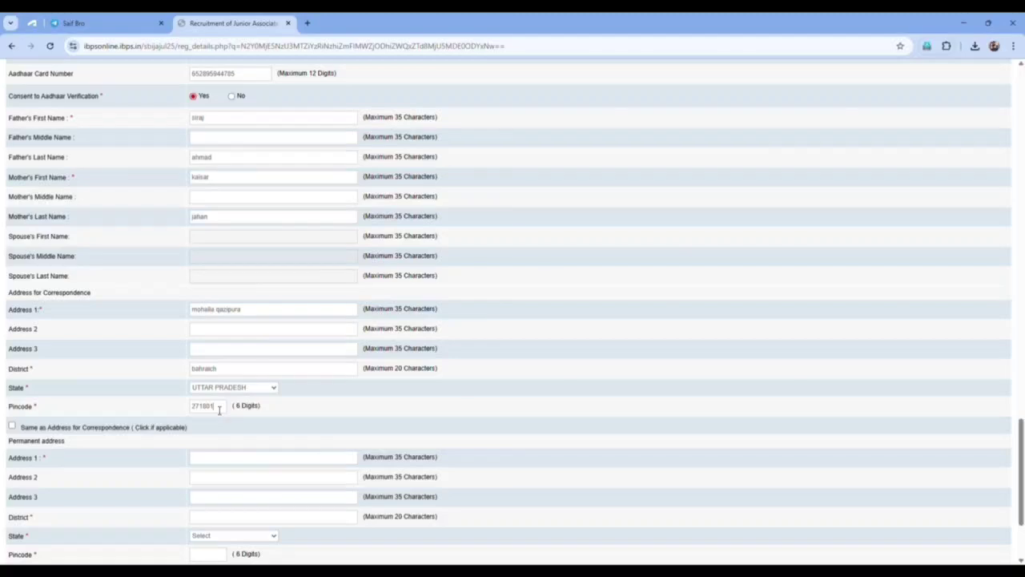
{"action": "left_click", "coordinate": [12, 427]}
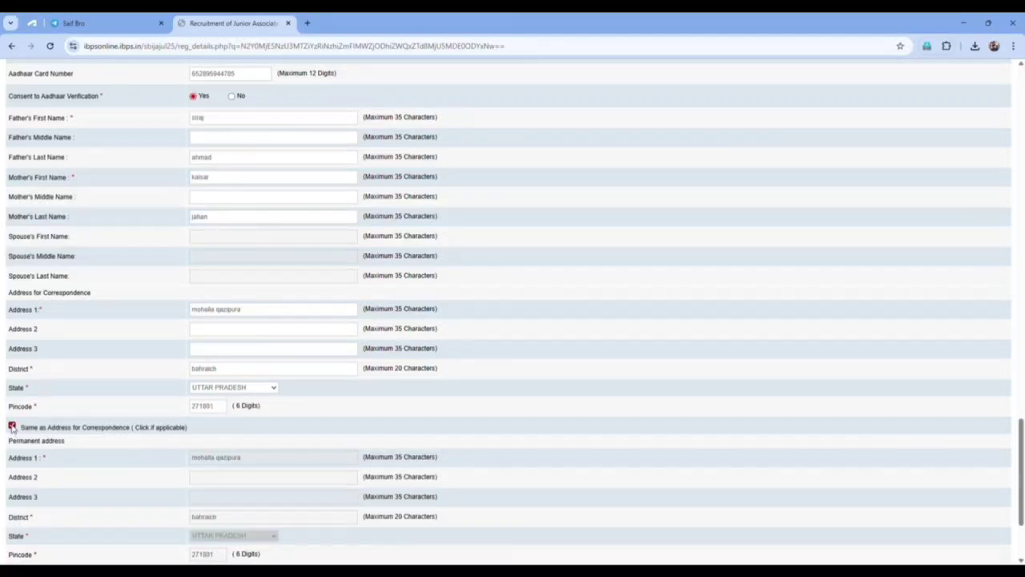
{"action": "scroll", "coordinate": [358, 439], "scroll_direction": "down", "scroll_amount": 3}
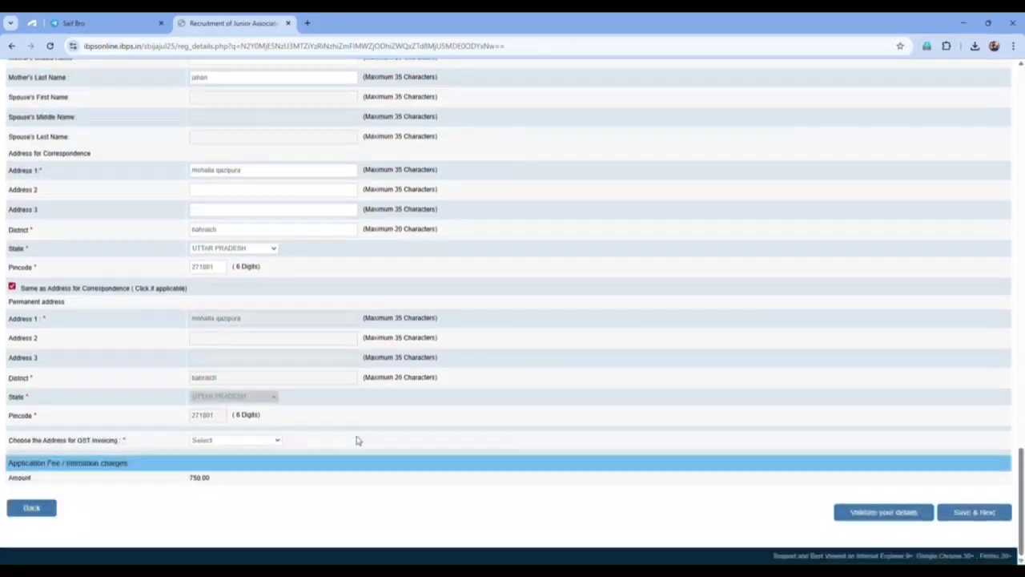
Invoice GST to the correspondence address and validate the form to find errors.
{"action": "left_click", "coordinate": [214, 476]}
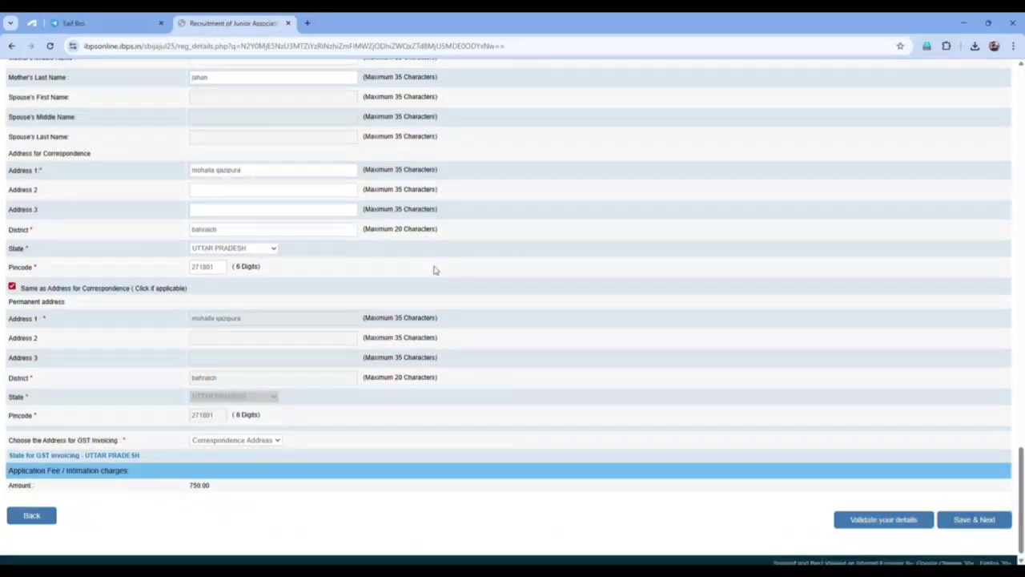
{"action": "left_click", "coordinate": [872, 521]}
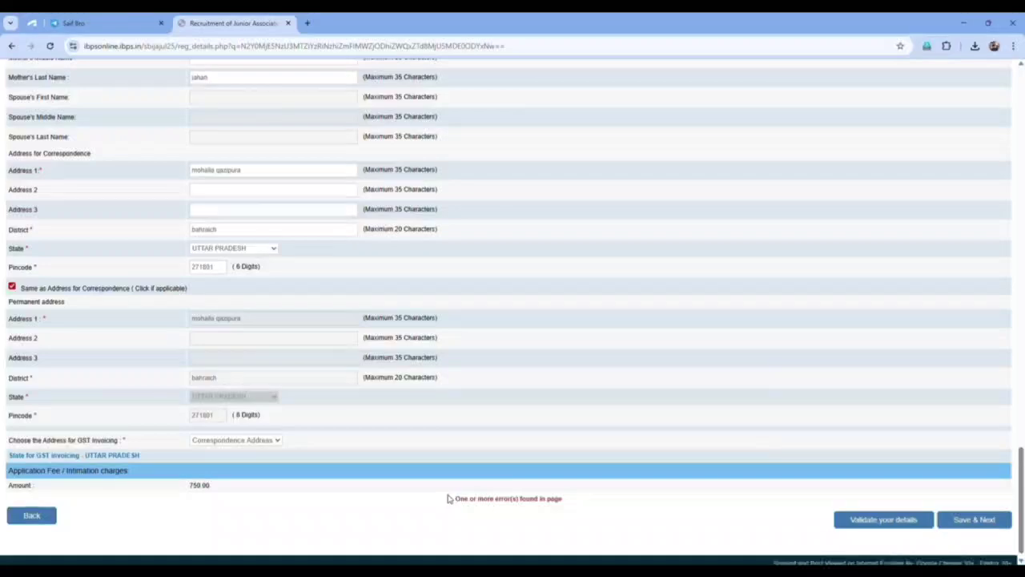
{"action": "scroll", "coordinate": [532, 405], "scroll_direction": "up", "scroll_amount": 5}
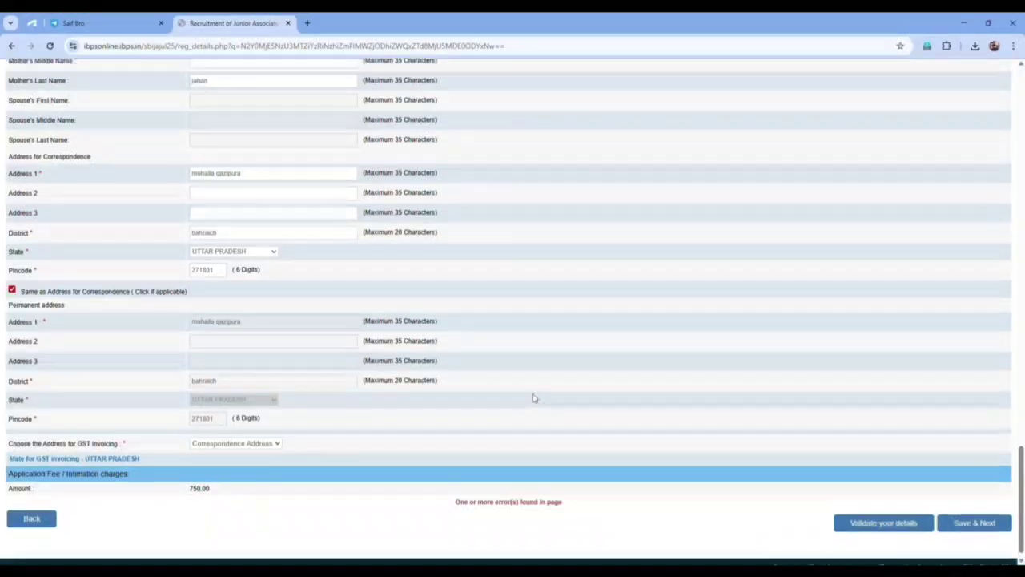
{"action": "scroll", "coordinate": [516, 370], "scroll_direction": "up", "scroll_amount": 2}
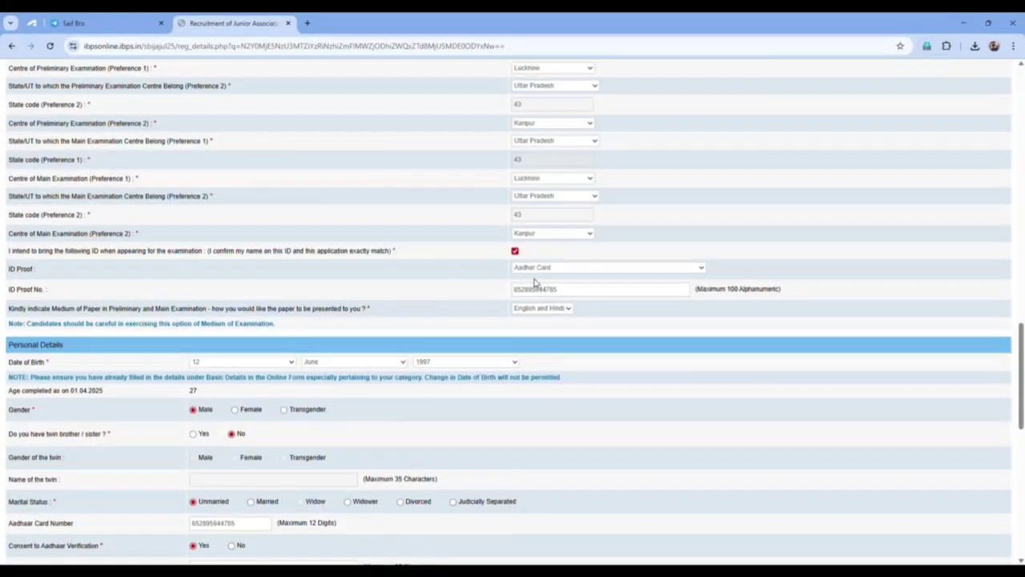
{"action": "scroll", "coordinate": [535, 288], "scroll_direction": "up", "scroll_amount": 15}
{"action": "scroll", "coordinate": [535, 292], "scroll_direction": "up", "scroll_amount": 10}
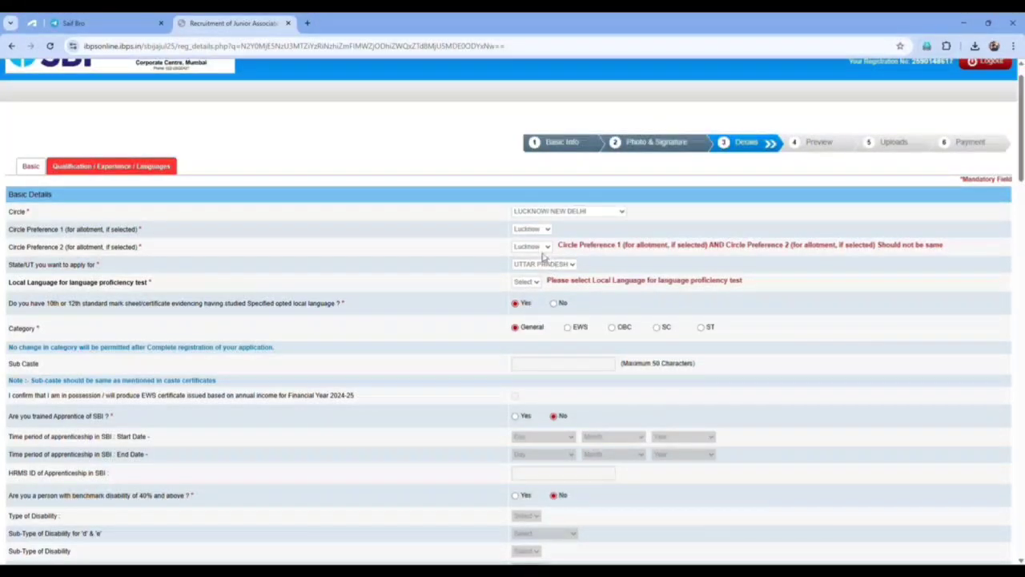
Change Circle Preference 2 to New Delhi, revalidate successfully, and save to reach Educational Qualification.
{"action": "left_click", "coordinate": [538, 285]}
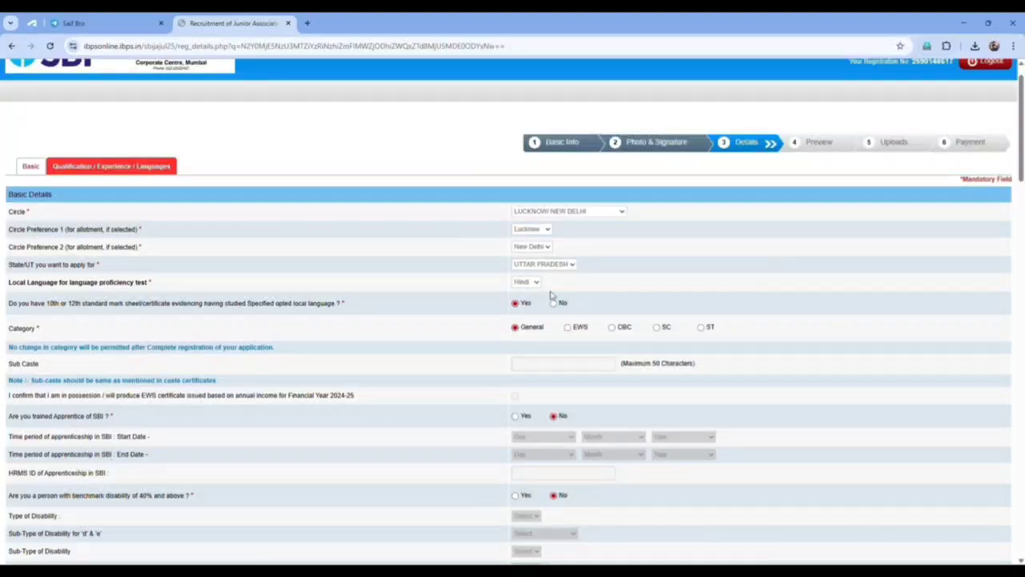
{"action": "scroll", "coordinate": [577, 290], "scroll_direction": "down", "scroll_amount": 12}
{"action": "scroll", "coordinate": [757, 409], "scroll_direction": "down", "scroll_amount": 15}
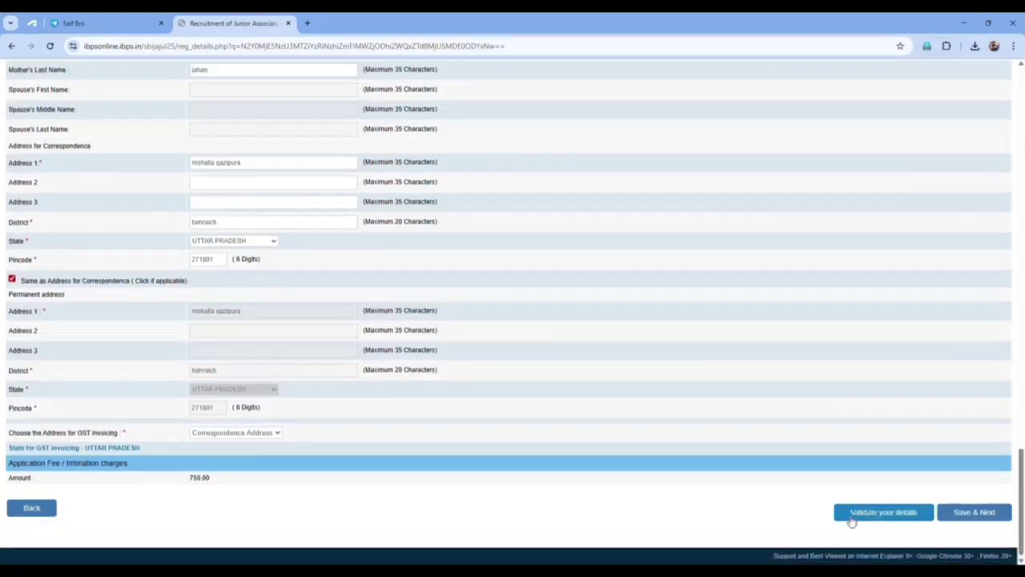
{"action": "left_click", "coordinate": [860, 515]}
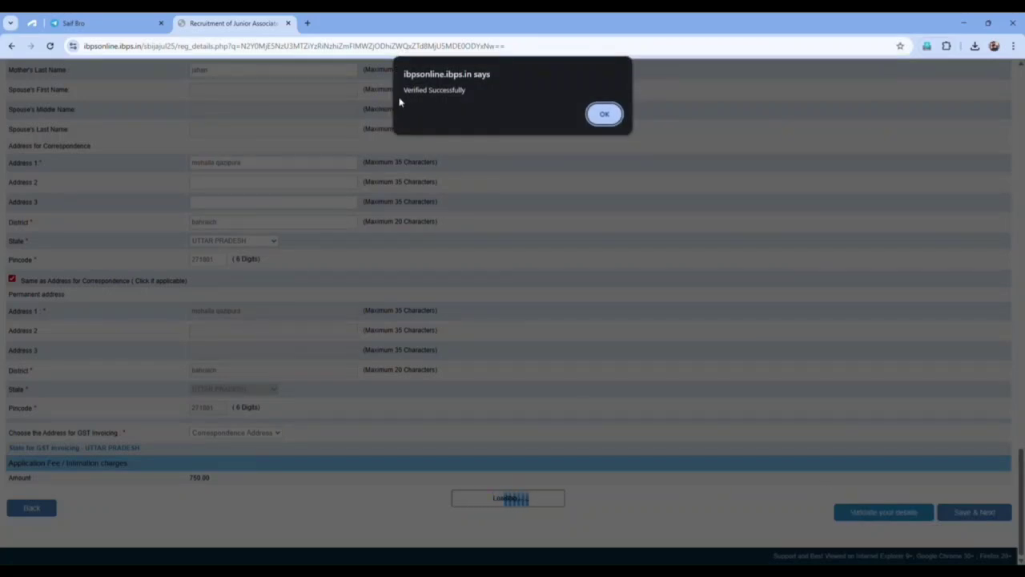
{"action": "left_click", "coordinate": [604, 111]}
{"action": "left_click", "coordinate": [964, 512]}
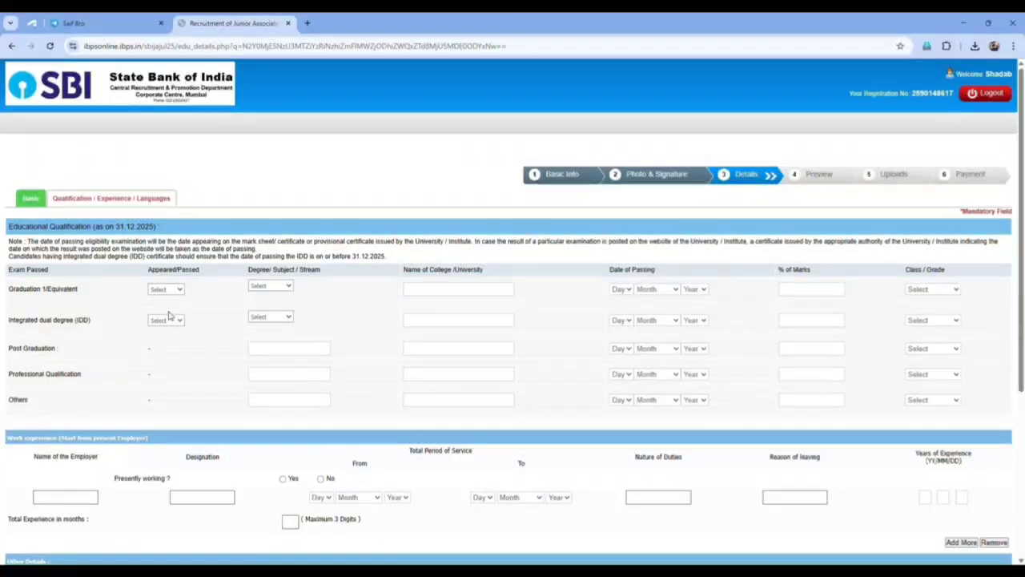
Set graduation to Passed in Commerce from delhi university, dismissing the final-year notices.
{"action": "left_click", "coordinate": [170, 321]}
{"action": "left_click", "coordinate": [604, 169]}
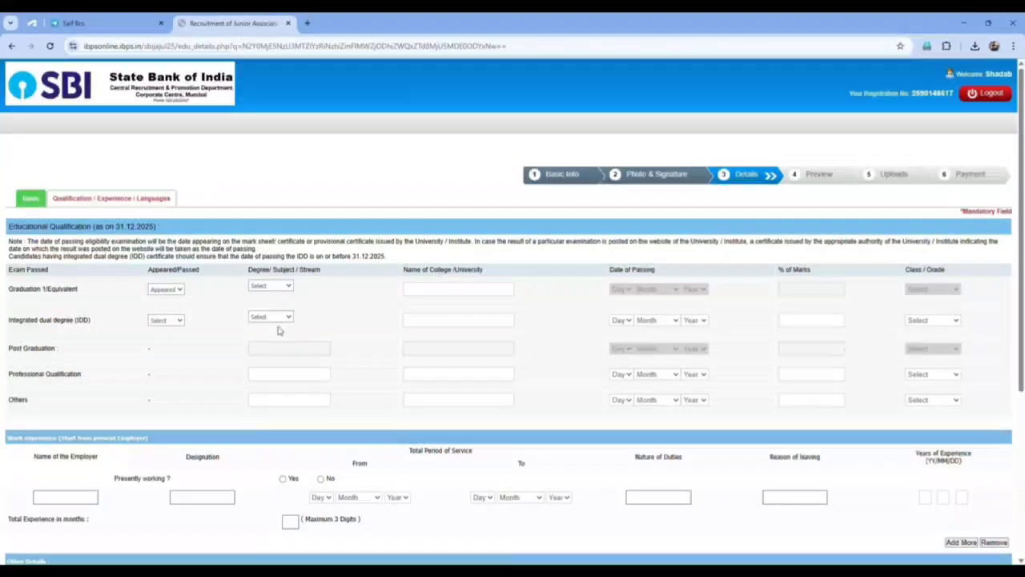
{"action": "left_click", "coordinate": [280, 331]}
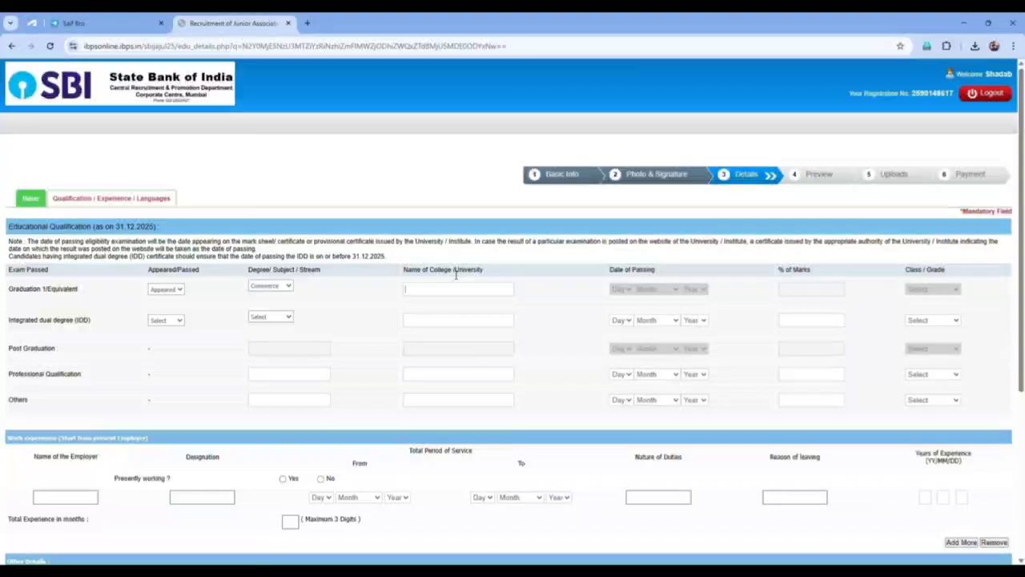
{"action": "type", "text": "delhi u"}
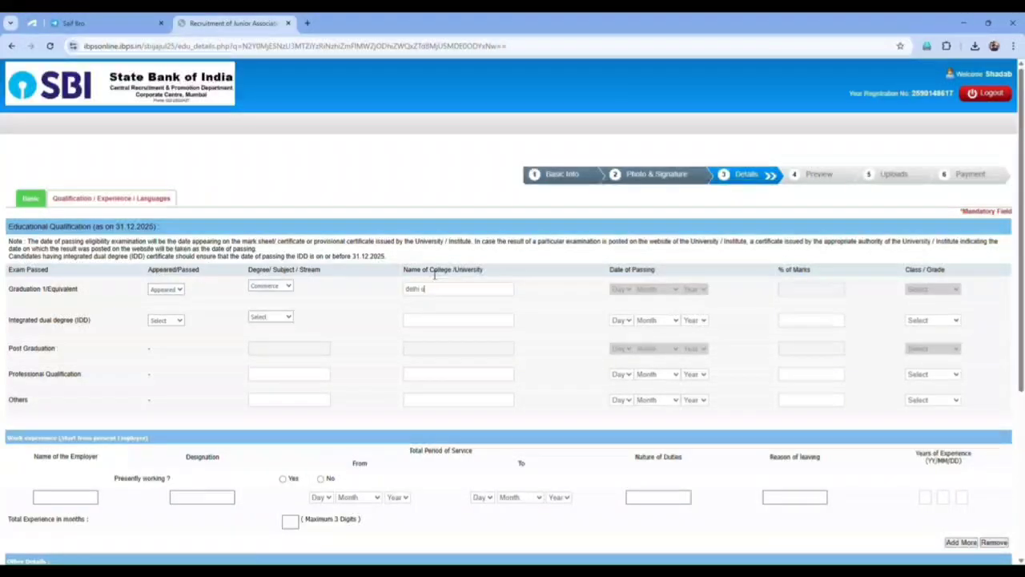
{"action": "type", "text": "niversity"}
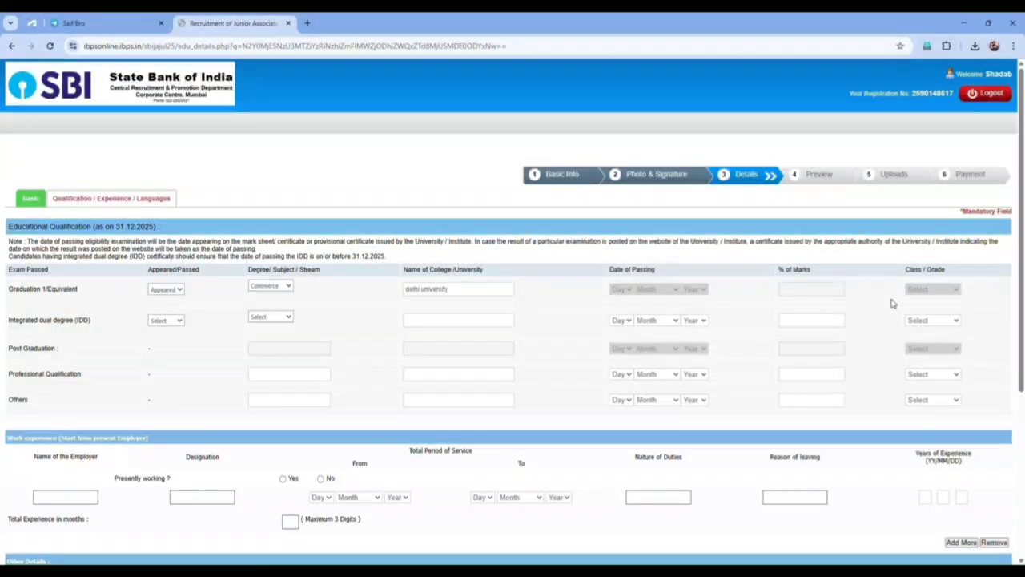
{"action": "left_click", "coordinate": [172, 288]}
{"action": "left_click", "coordinate": [177, 321]}
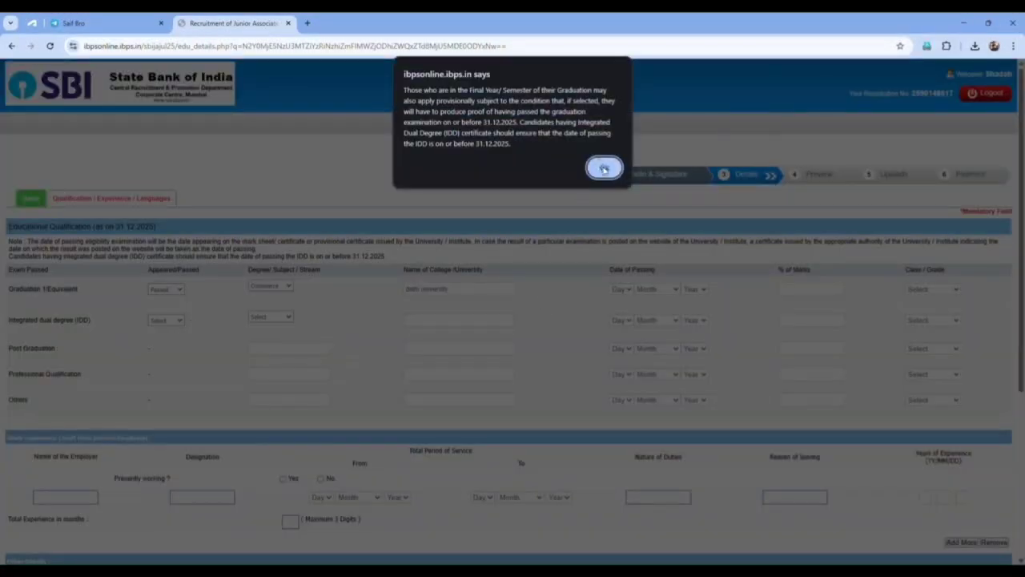
{"action": "left_click", "coordinate": [602, 168]}
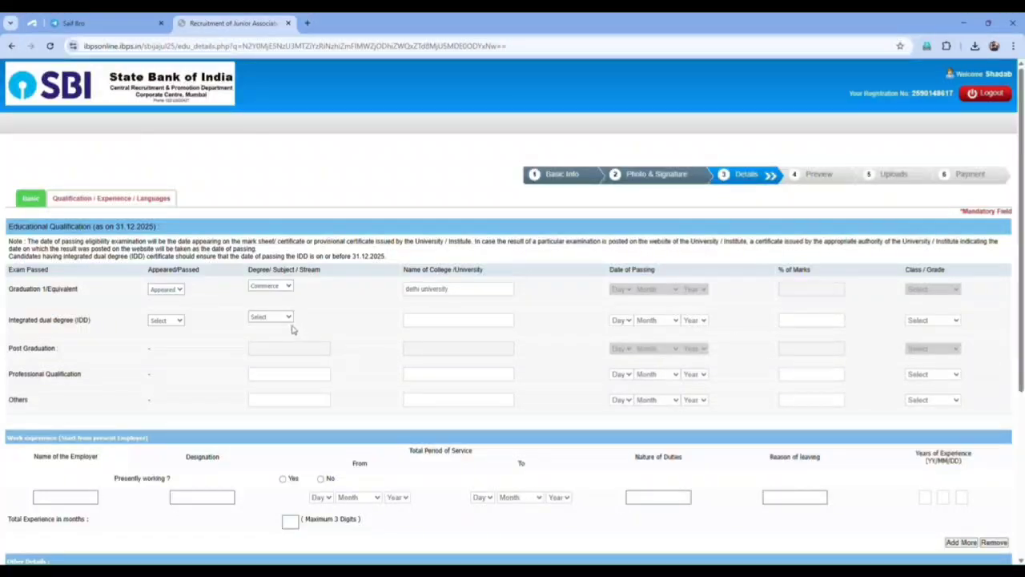
{"action": "left_click", "coordinate": [178, 292]}
{"action": "left_click", "coordinate": [167, 328]}
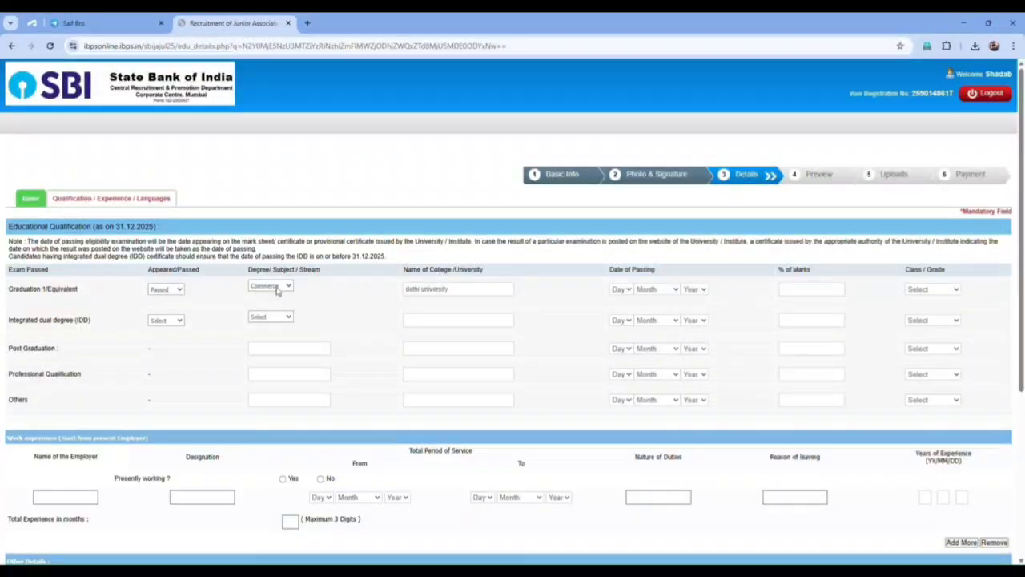
Enter graduation passing date 16 August 2016, 70.00 percent marks and First Class.
{"action": "left_click", "coordinate": [623, 289]}
{"action": "left_click", "coordinate": [623, 515]}
{"action": "left_click", "coordinate": [650, 289]}
{"action": "left_click", "coordinate": [655, 399]}
{"action": "left_click", "coordinate": [695, 399]}
{"action": "left_click", "coordinate": [938, 292]}
{"action": "left_click", "coordinate": [921, 321]}
Mark Hindi as read, write and speak, and add English with write and speak.
{"action": "scroll", "coordinate": [732, 332], "scroll_direction": "down", "scroll_amount": 3}
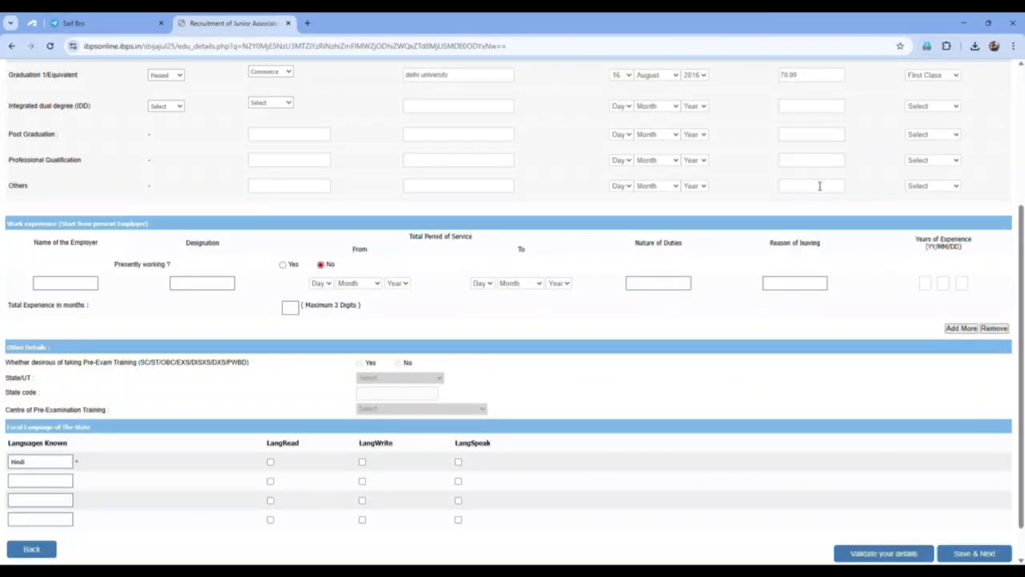
{"action": "scroll", "coordinate": [642, 238], "scroll_direction": "down", "scroll_amount": 1}
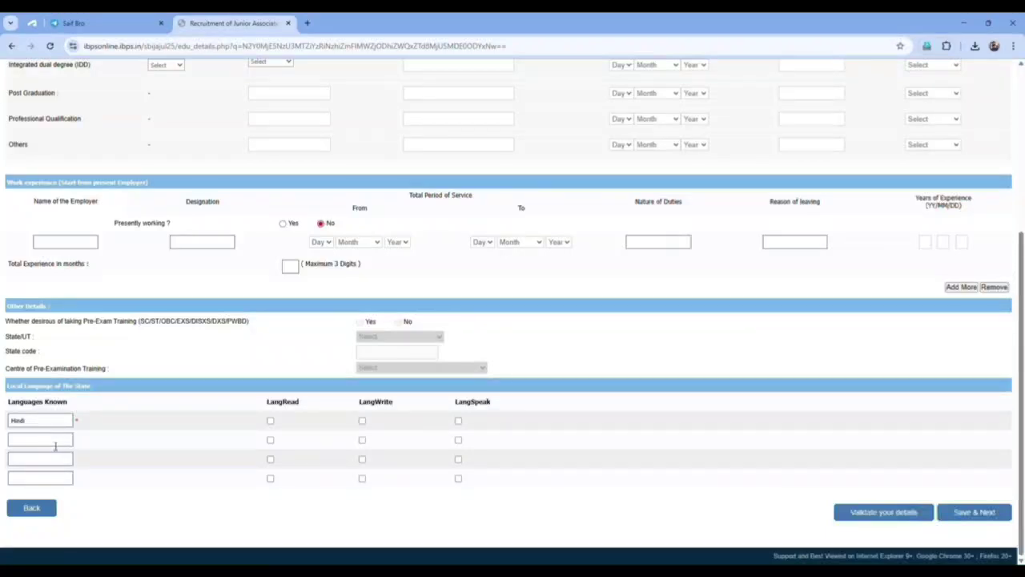
{"action": "left_click", "coordinate": [270, 421]}
{"action": "left_click", "coordinate": [362, 420]}
{"action": "left_click", "coordinate": [458, 421]}
{"action": "left_click", "coordinate": [64, 439]}
{"action": "type", "text": "english"}
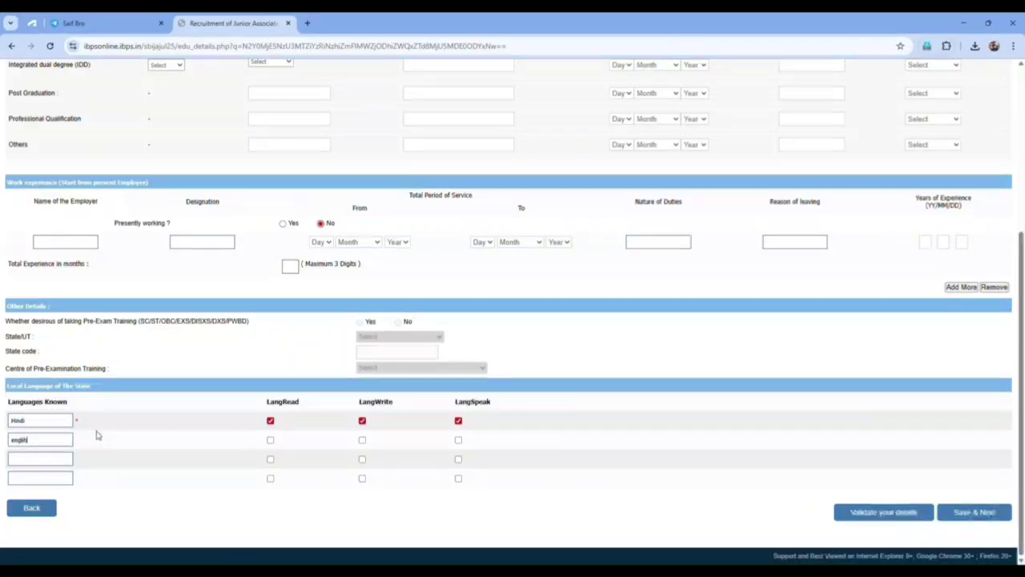
{"action": "key", "text": "BackSpace"}
{"action": "key", "text": "BackSpace"}
{"action": "key", "text": "BackSpace"}
{"action": "key", "text": "BackSpace"}
{"action": "key", "text": "BackSpace"}
{"action": "left_click", "coordinate": [362, 440]}
{"action": "left_click", "coordinate": [458, 441]}
Validate the entered details, dismiss the message, and save to open the registration preview.
{"action": "left_click", "coordinate": [880, 513]}
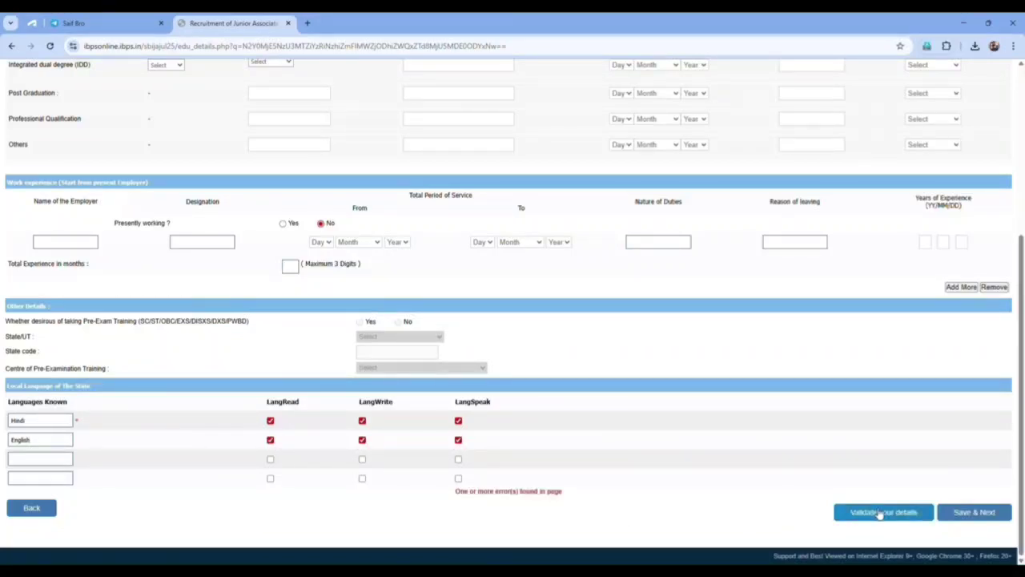
{"action": "scroll", "coordinate": [689, 444], "scroll_direction": "up", "scroll_amount": 5}
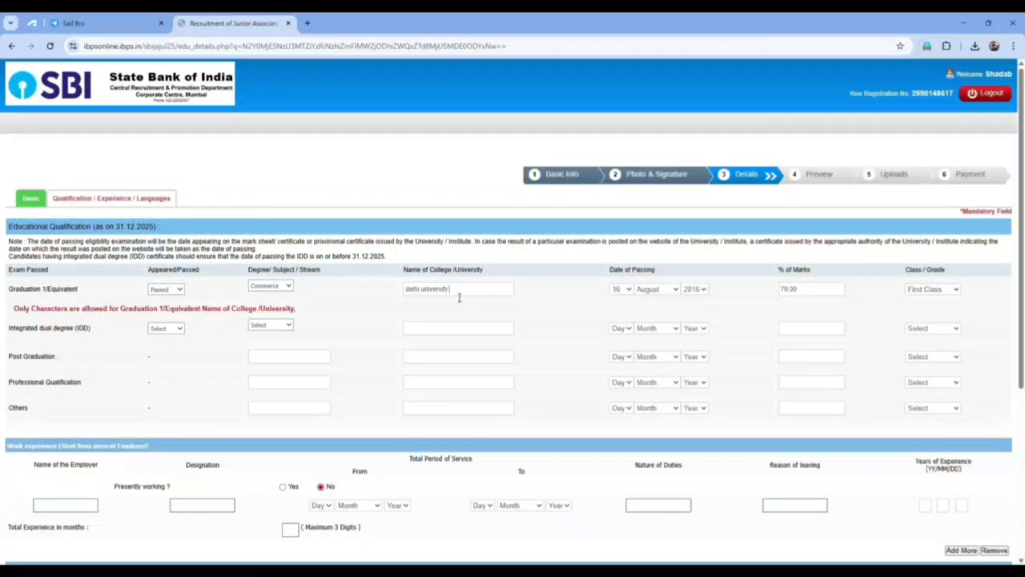
{"action": "scroll", "coordinate": [457, 292], "scroll_direction": "down", "scroll_amount": 3}
{"action": "left_click", "coordinate": [869, 519]}
{"action": "left_click", "coordinate": [603, 113]}
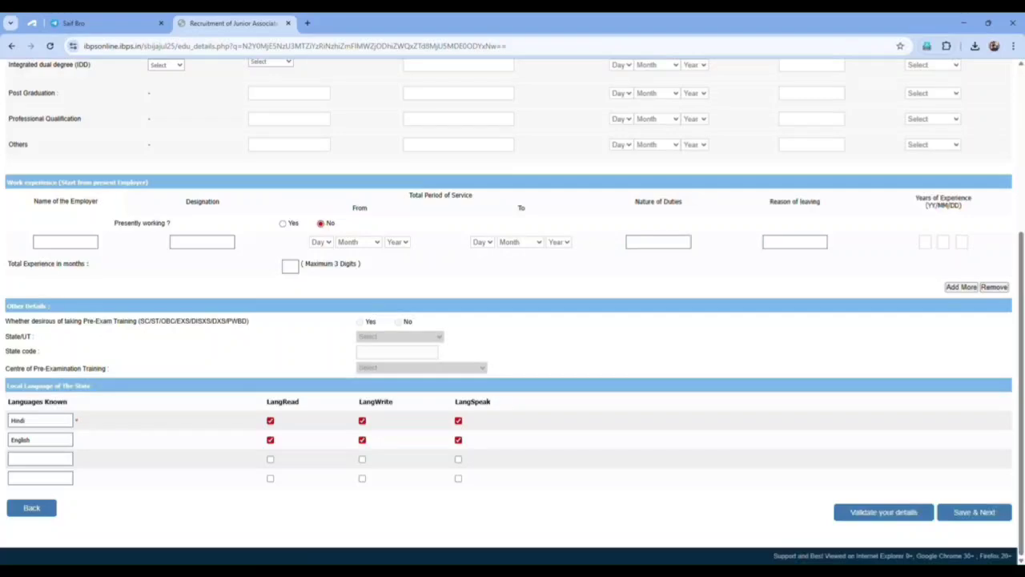
{"action": "left_click", "coordinate": [973, 514]}
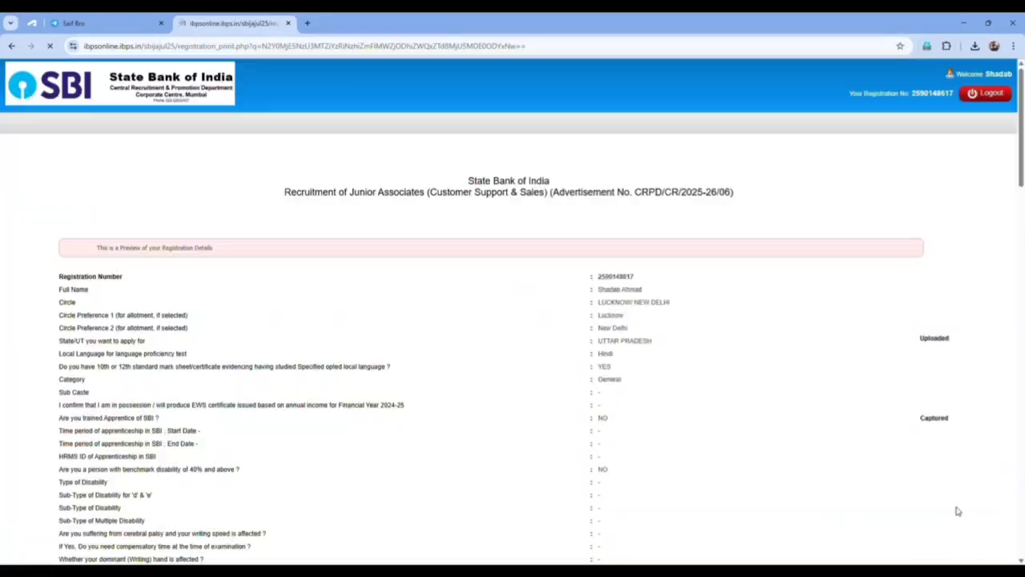
{"action": "scroll", "coordinate": [741, 440], "scroll_direction": "down", "scroll_amount": 20}
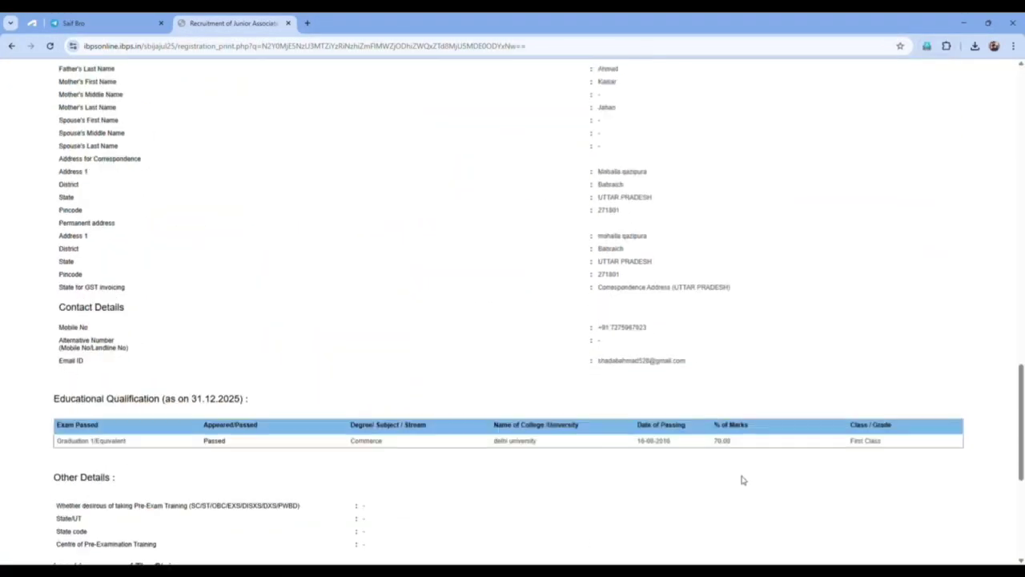
{"action": "scroll", "coordinate": [741, 480], "scroll_direction": "down", "scroll_amount": 1}
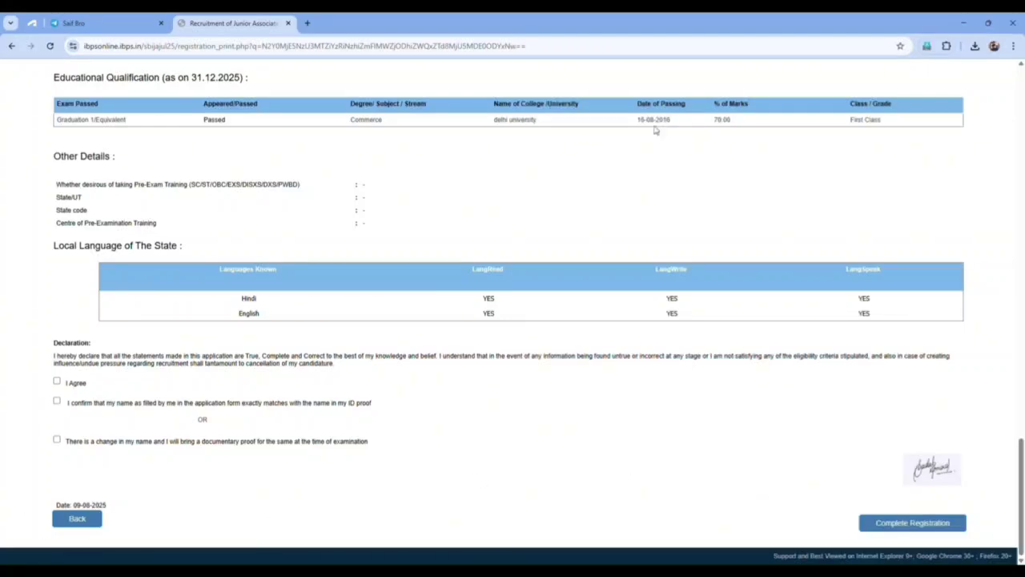
{"action": "scroll", "coordinate": [671, 441], "scroll_direction": "up", "scroll_amount": 10}
{"action": "scroll", "coordinate": [671, 440], "scroll_direction": "up", "scroll_amount": 15}
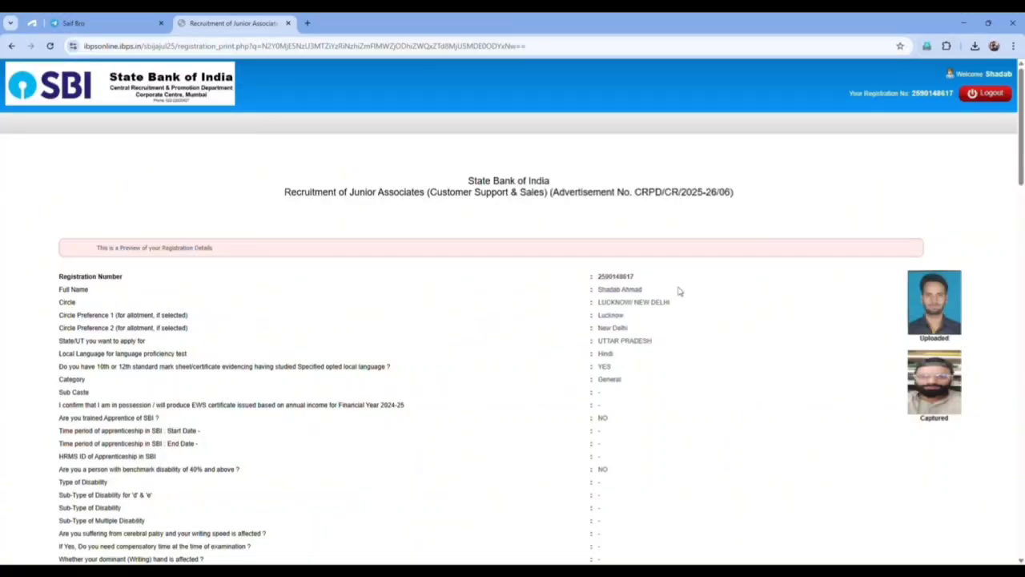
{"action": "scroll", "coordinate": [679, 291], "scroll_direction": "down", "scroll_amount": 15}
{"action": "scroll", "coordinate": [600, 224], "scroll_direction": "down", "scroll_amount": 15}
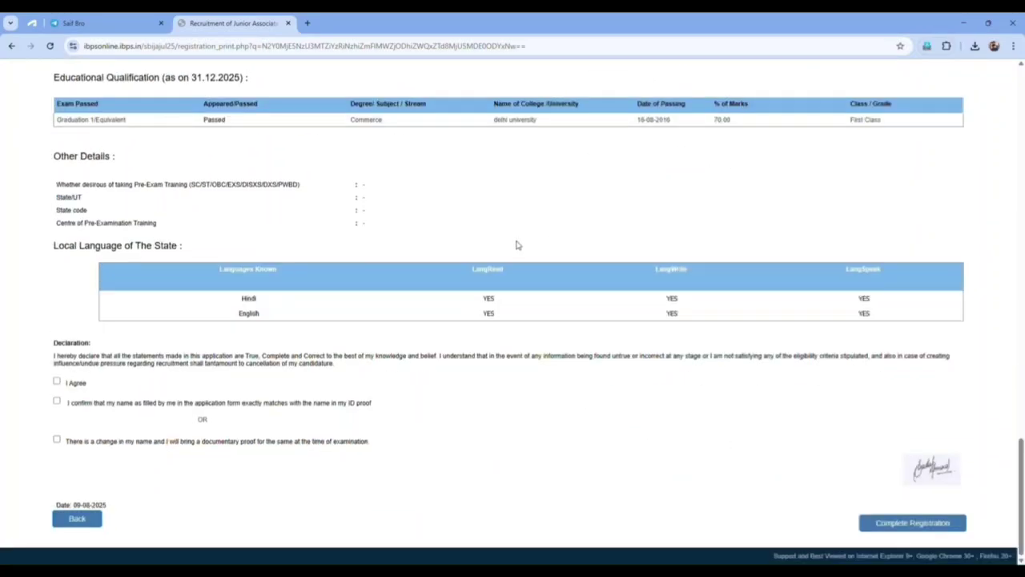
{"action": "left_click", "coordinate": [57, 383]}
Tick the checkbox confirming the name matches the ID proof.
{"action": "left_click", "coordinate": [57, 400]}
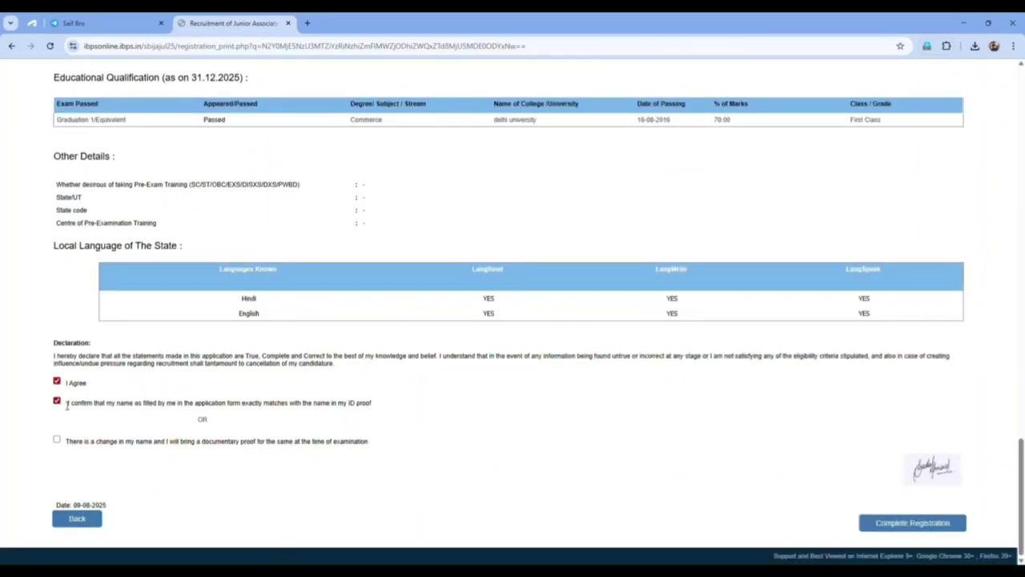
{"action": "triple_click", "coordinate": [68, 446]}
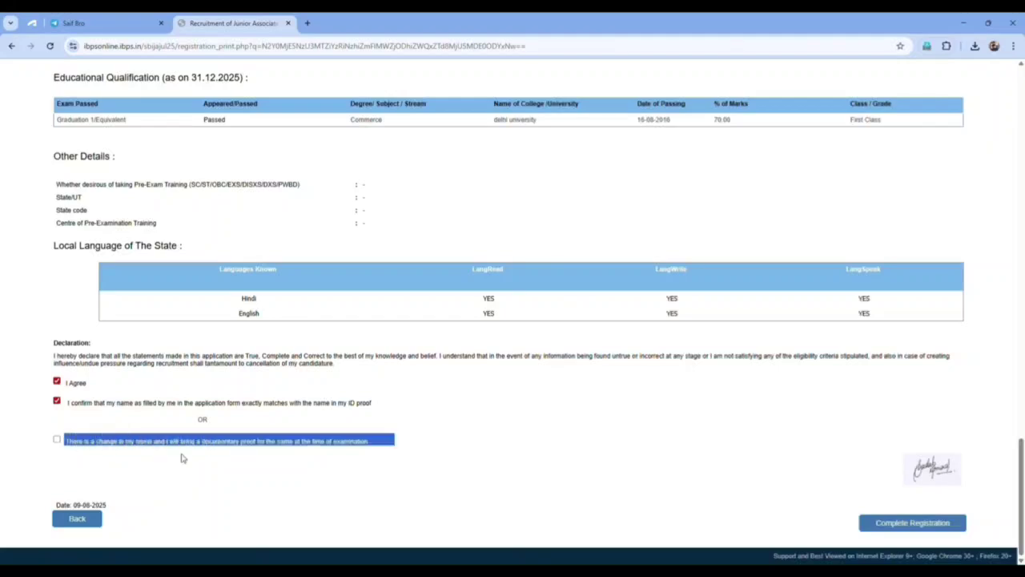
{"action": "left_click", "coordinate": [80, 449]}
{"action": "left_click_drag", "start_coordinate": [74, 451], "coordinate": [235, 464]}
{"action": "left_click", "coordinate": [322, 462]}
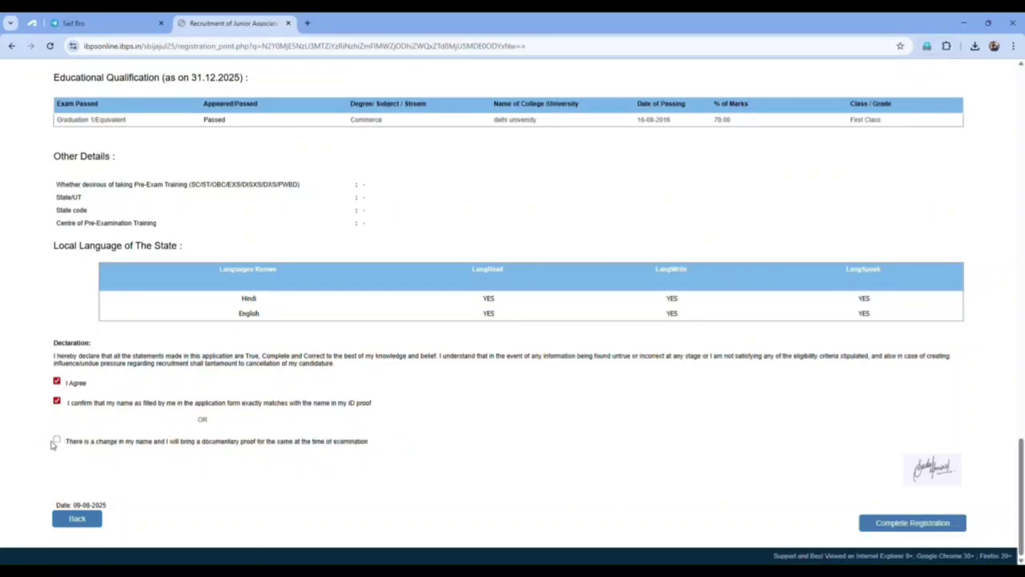
{"action": "left_click_drag", "start_coordinate": [71, 449], "coordinate": [296, 466]}
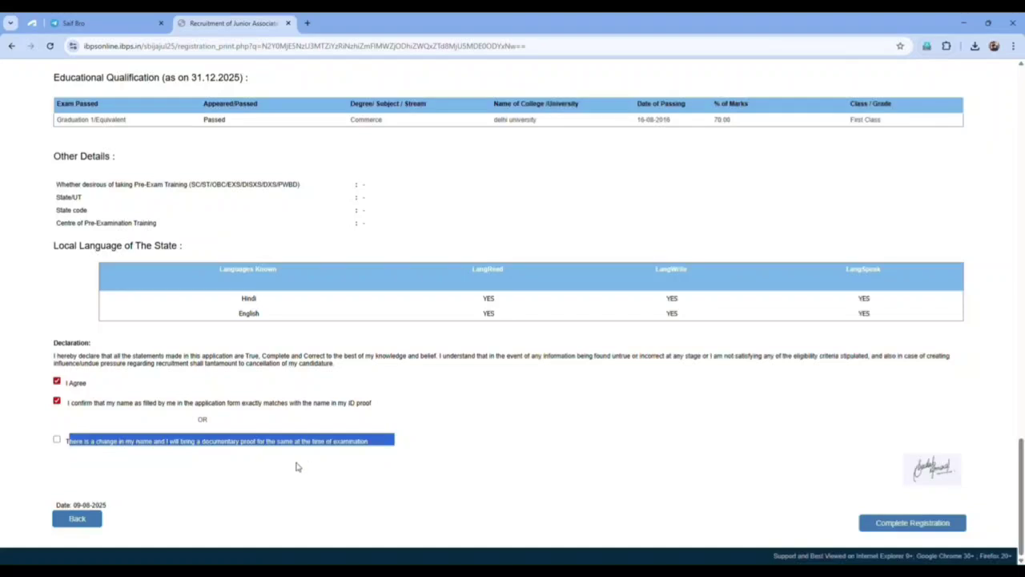
{"action": "left_click", "coordinate": [68, 448]}
Complete the registration and accept both warnings to continue to the document uploads.
{"action": "left_click", "coordinate": [914, 529]}
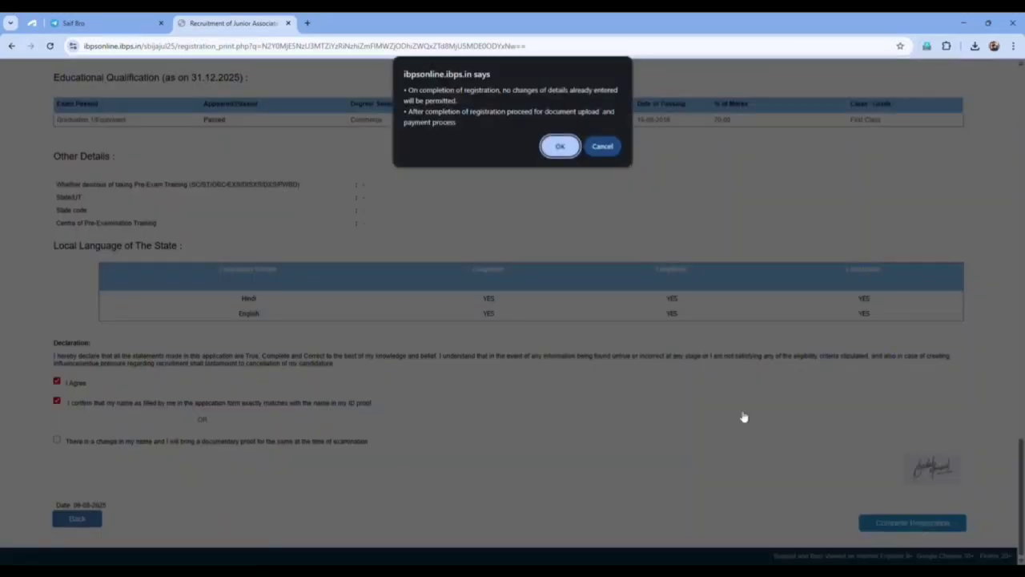
{"action": "left_click", "coordinate": [569, 147]}
{"action": "left_click", "coordinate": [573, 116]}
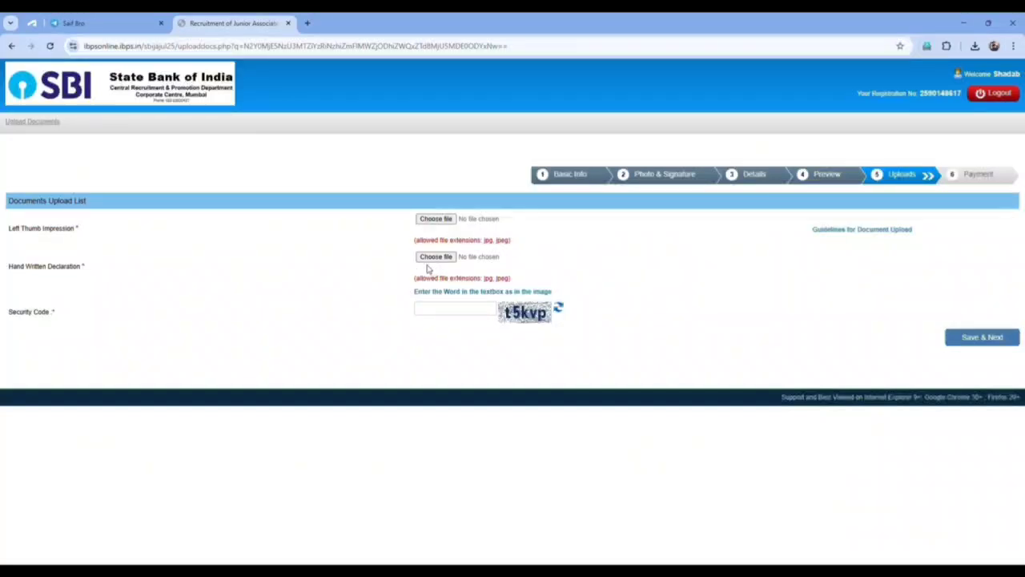
{"action": "left_click_drag", "start_coordinate": [3, 268], "coordinate": [85, 272]}
Attach the left thumb impression and a correctly sized handwritten declaration image, accepting each preview.
{"action": "left_click", "coordinate": [78, 277]}
{"action": "double_click", "coordinate": [84, 233]}
{"action": "left_click", "coordinate": [83, 232]}
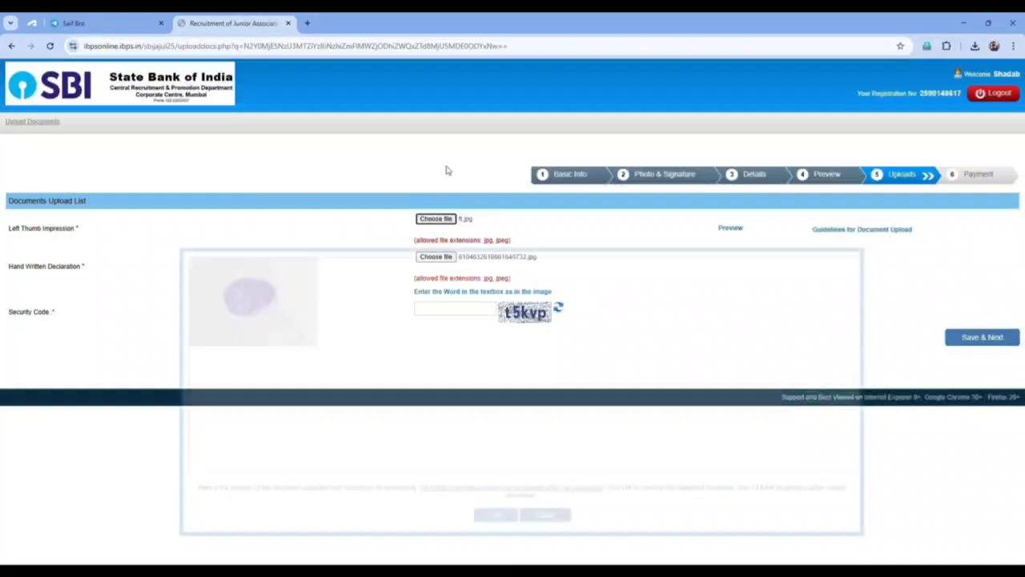
{"action": "left_click", "coordinate": [490, 514]}
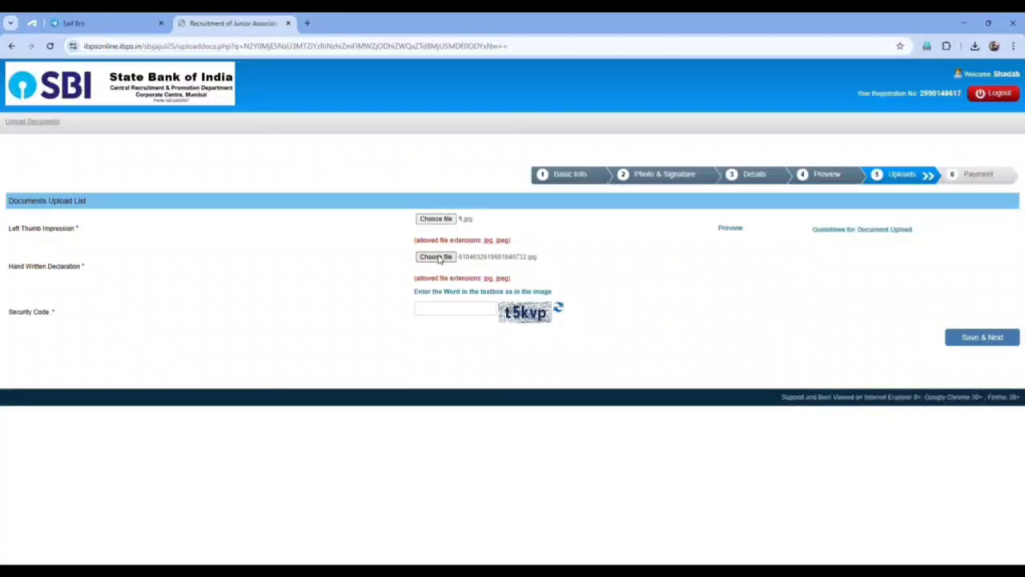
{"action": "double_click", "coordinate": [379, 189]}
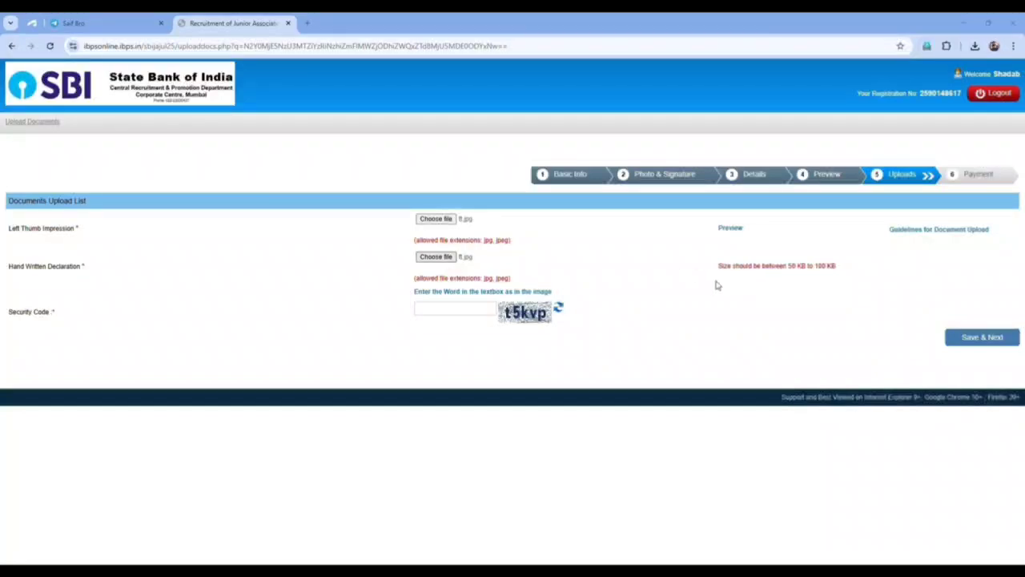
{"action": "double_click", "coordinate": [311, 187]}
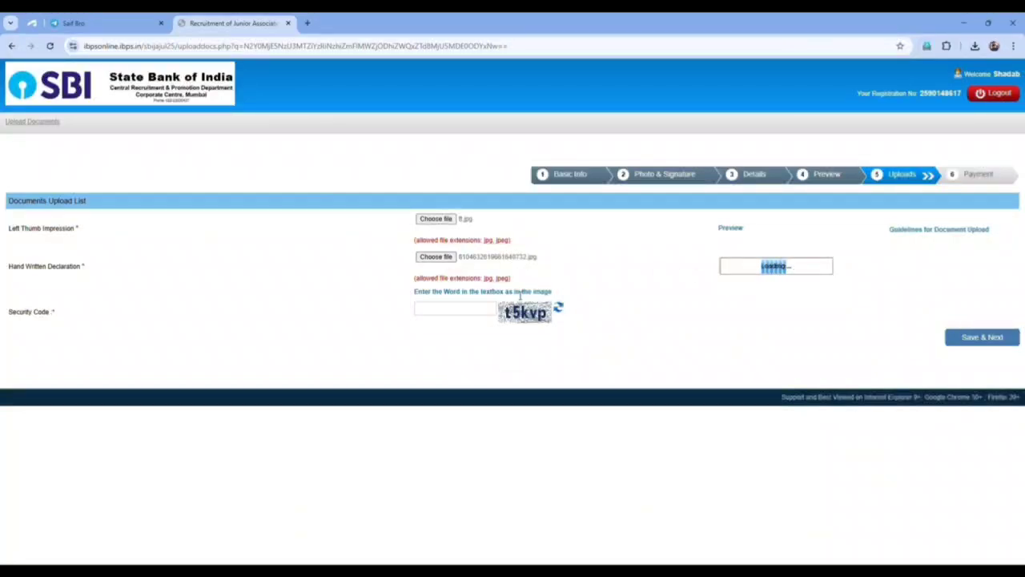
{"action": "left_click", "coordinate": [497, 515]}
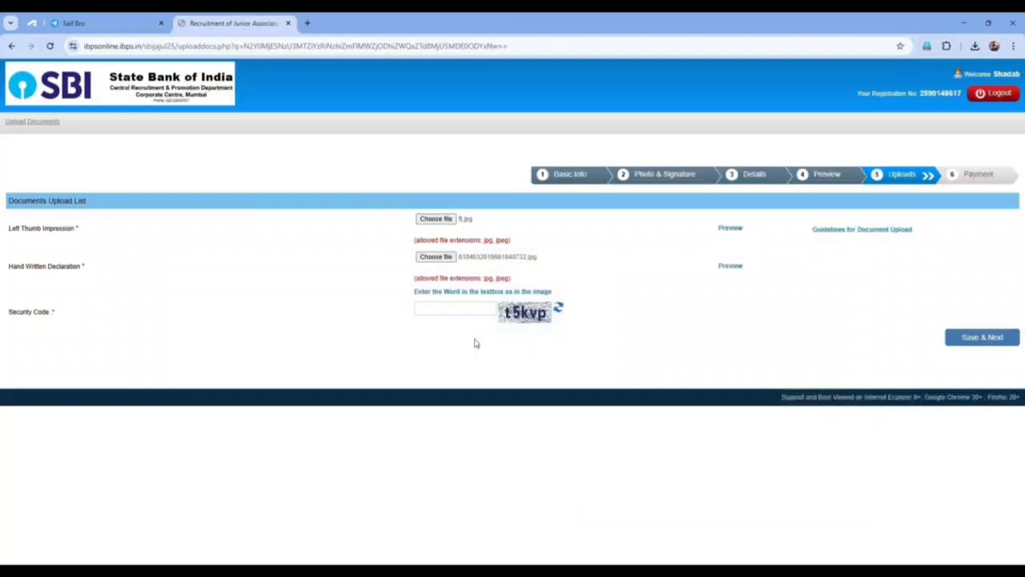
Fill in the security code and save the uploads, confirming the final submission warning.
{"action": "left_click", "coordinate": [468, 313]}
{"action": "type", "text": "t"}
{"action": "left_click", "coordinate": [970, 340]}
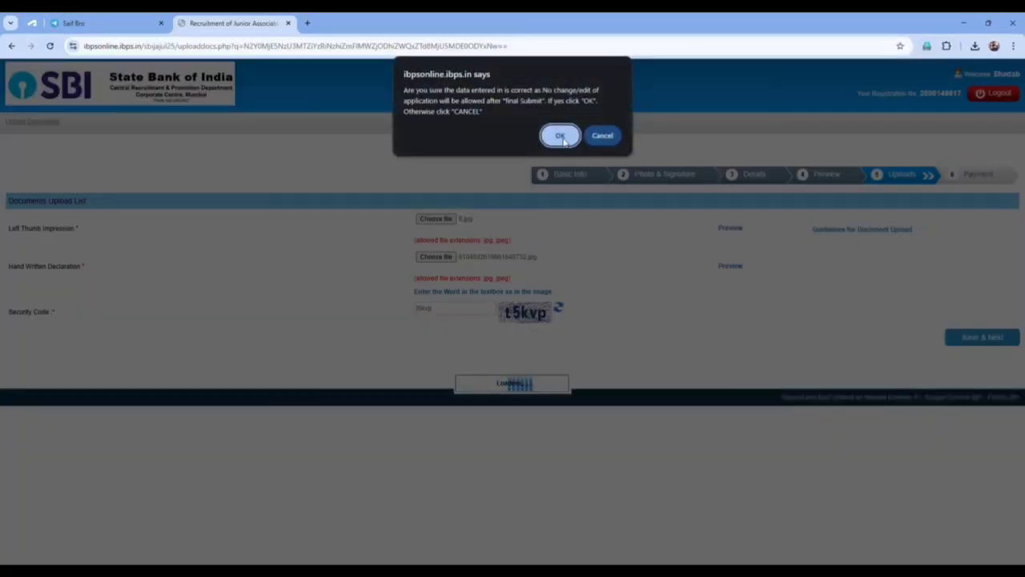
{"action": "left_click", "coordinate": [563, 141]}
{"action": "left_click", "coordinate": [385, 242]}
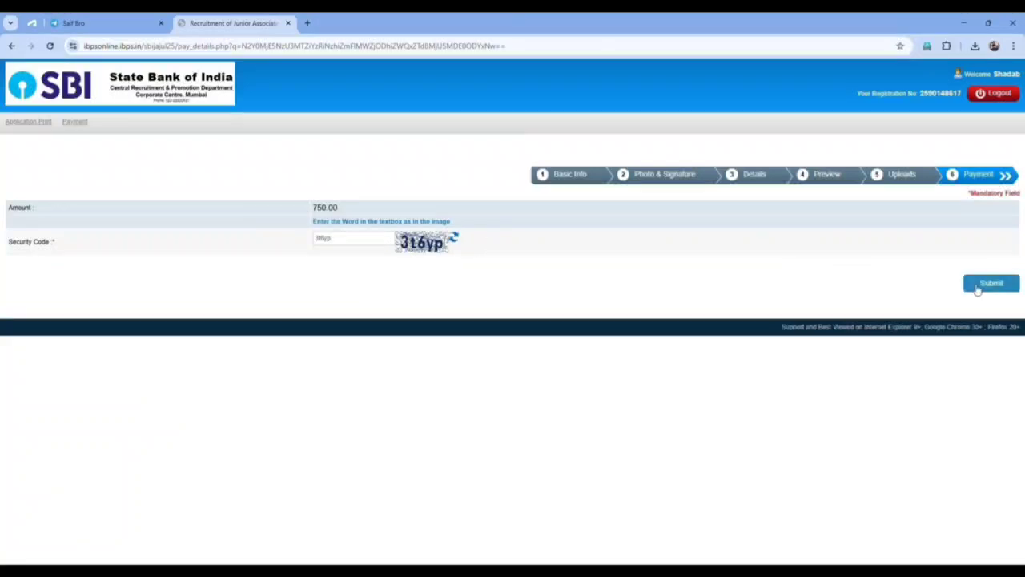
Submit the 750.00 payment step and agree to proceed to the payment gateway.
{"action": "left_click", "coordinate": [977, 285]}
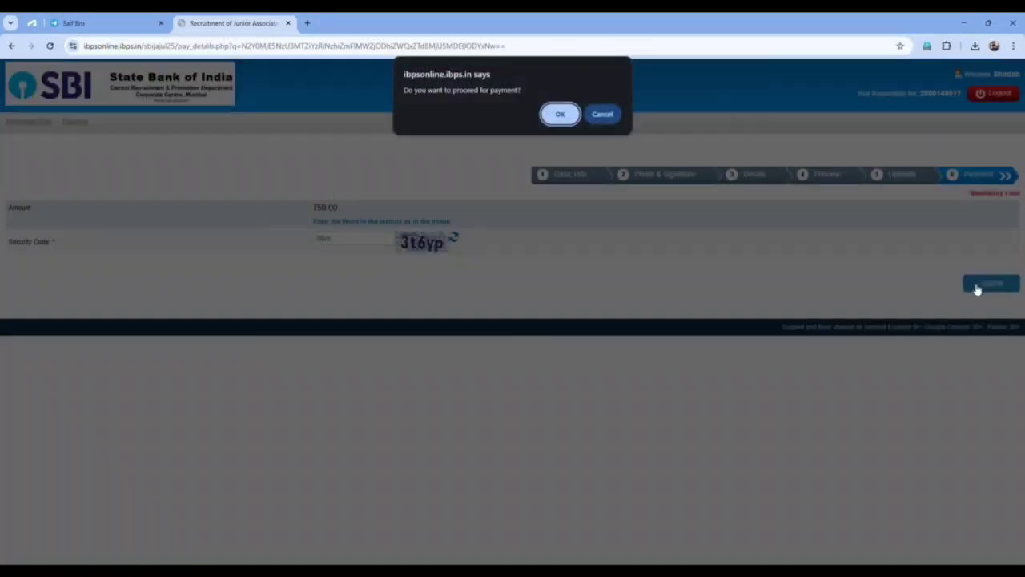
{"action": "left_click", "coordinate": [568, 119]}
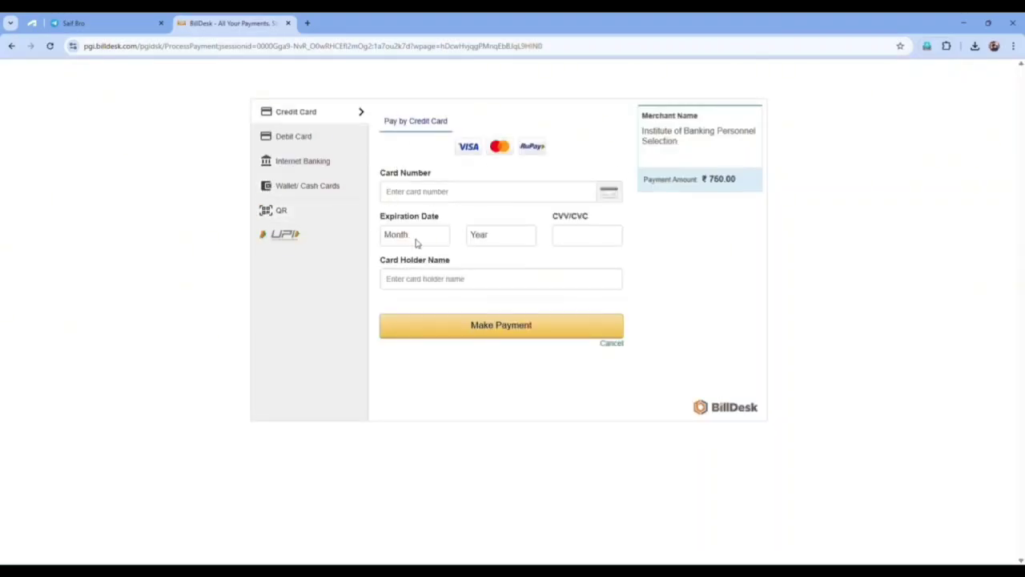
Pay by QR with BHIM UPI past the convenience fees, then resubmit the uploads.
{"action": "left_click", "coordinate": [296, 213]}
{"action": "left_click", "coordinate": [399, 170]}
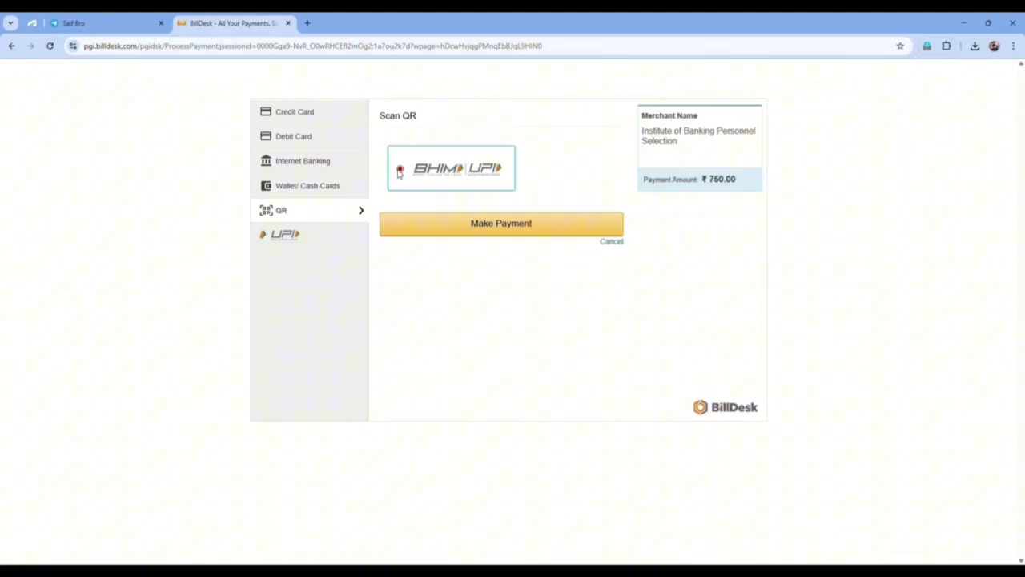
{"action": "left_click", "coordinate": [443, 231]}
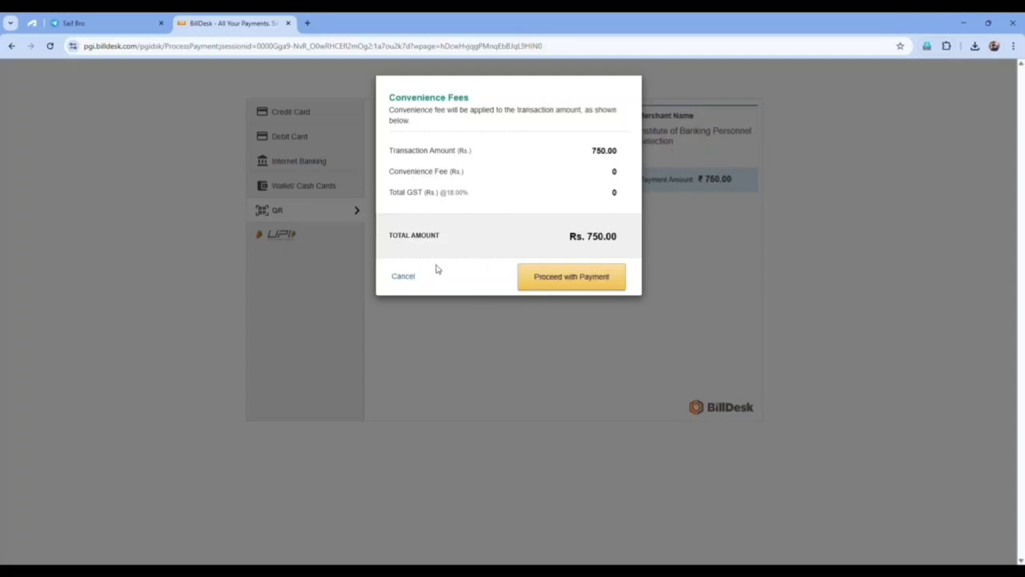
{"action": "left_click", "coordinate": [579, 276]}
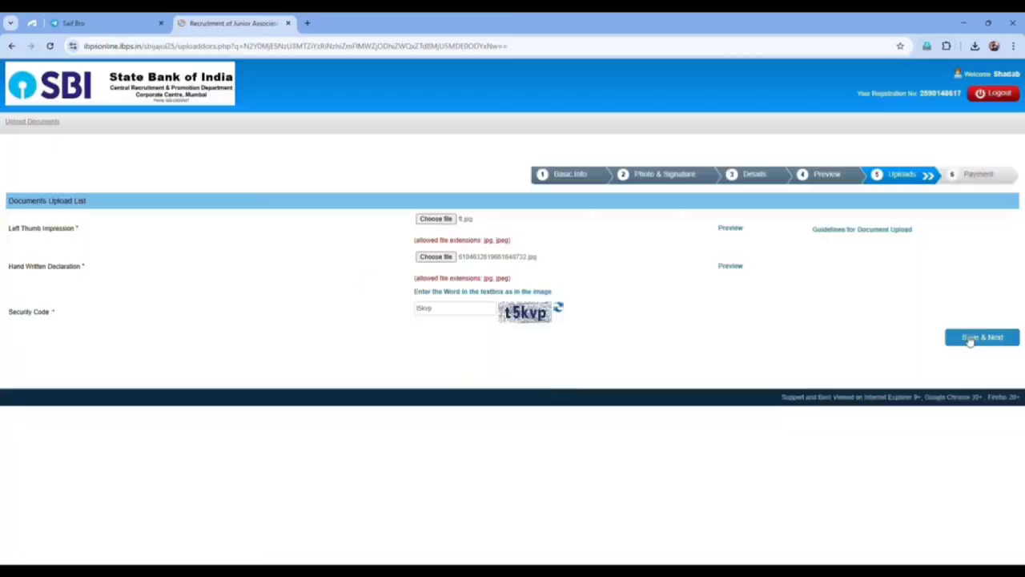
{"action": "left_click", "coordinate": [972, 337]}
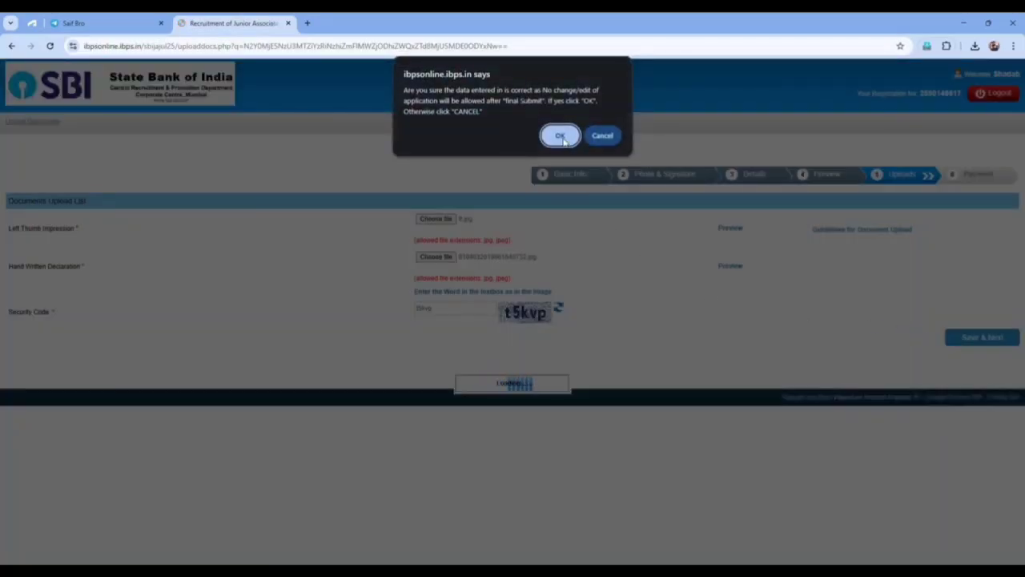
Confirm final submission, enter the captcha security code, and submit the 750.00 payment step.
{"action": "left_click", "coordinate": [561, 136]}
{"action": "left_click", "coordinate": [385, 242]}
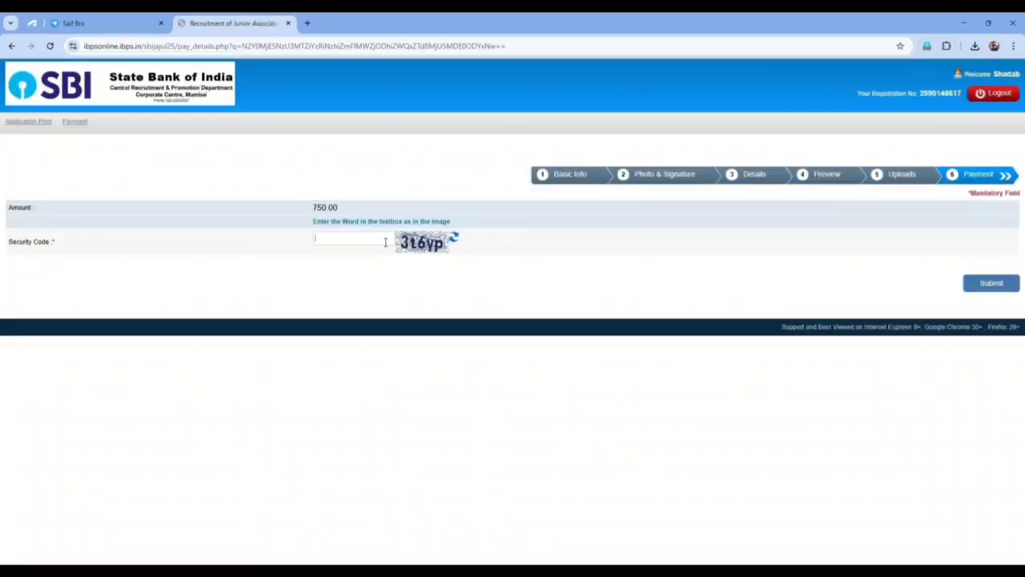
{"action": "type", "text": "3t6yp"}
{"action": "left_click", "coordinate": [978, 286]}
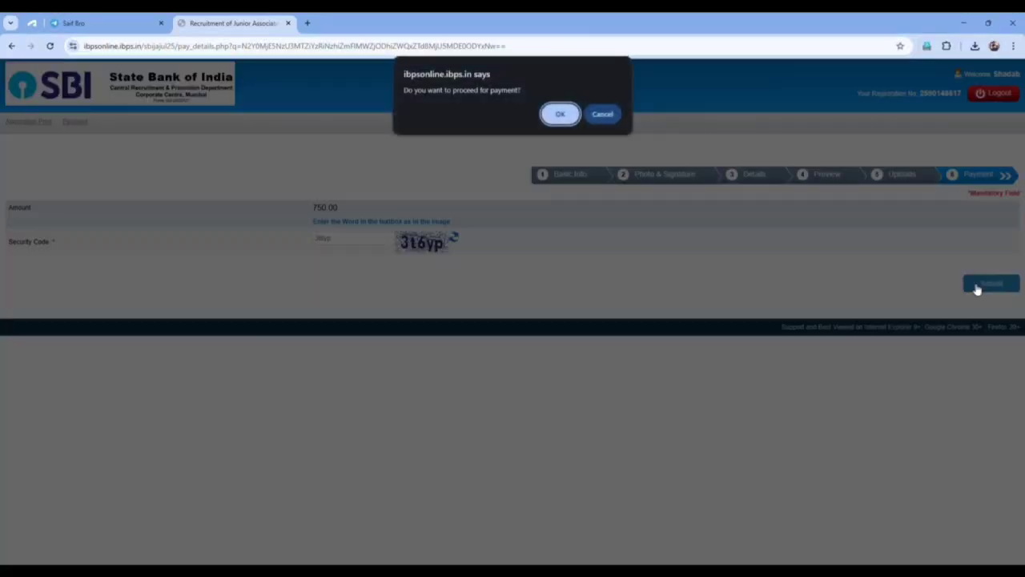
{"action": "left_click", "coordinate": [567, 119]}
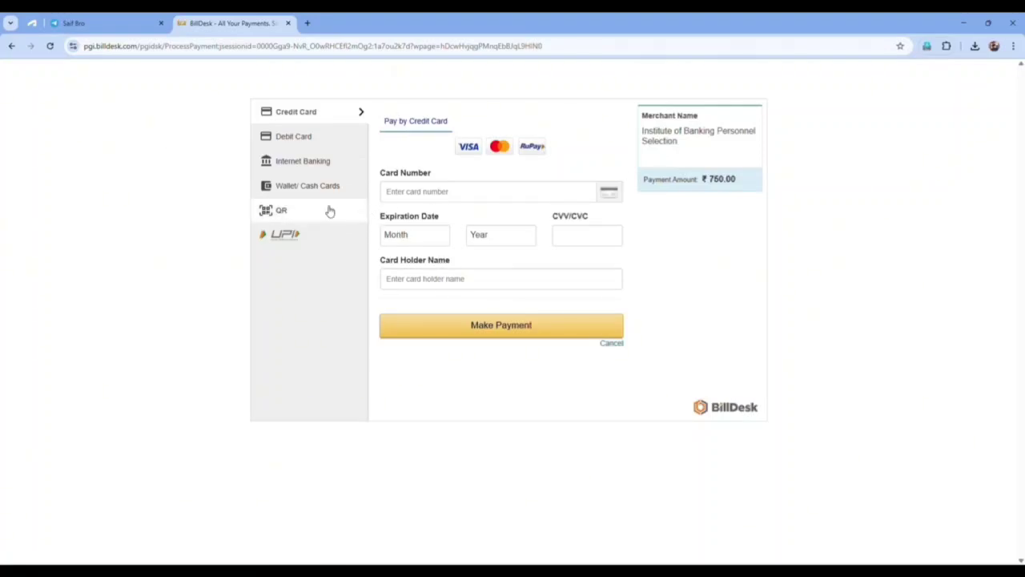
Choose QR payment with BHIM UPI and proceed past the convenience fees.
{"action": "left_click", "coordinate": [295, 213]}
{"action": "left_click", "coordinate": [400, 171]}
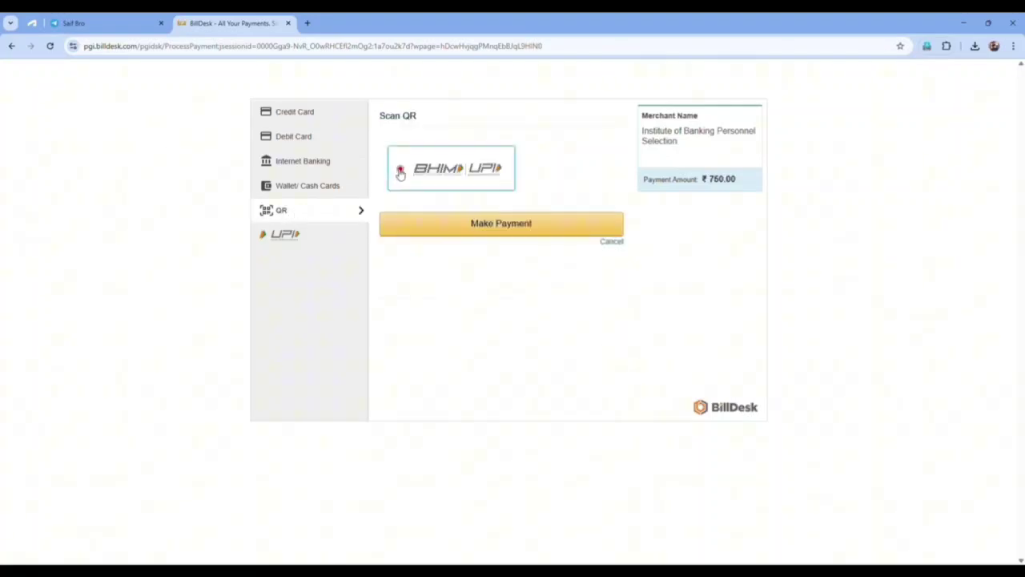
{"action": "left_click", "coordinate": [441, 230]}
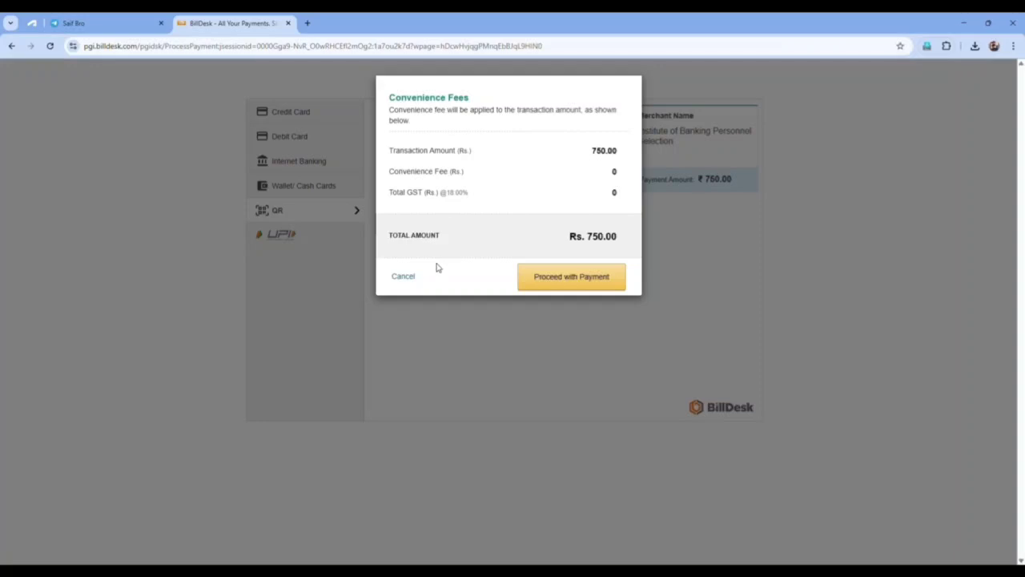
{"action": "left_click", "coordinate": [579, 277]}
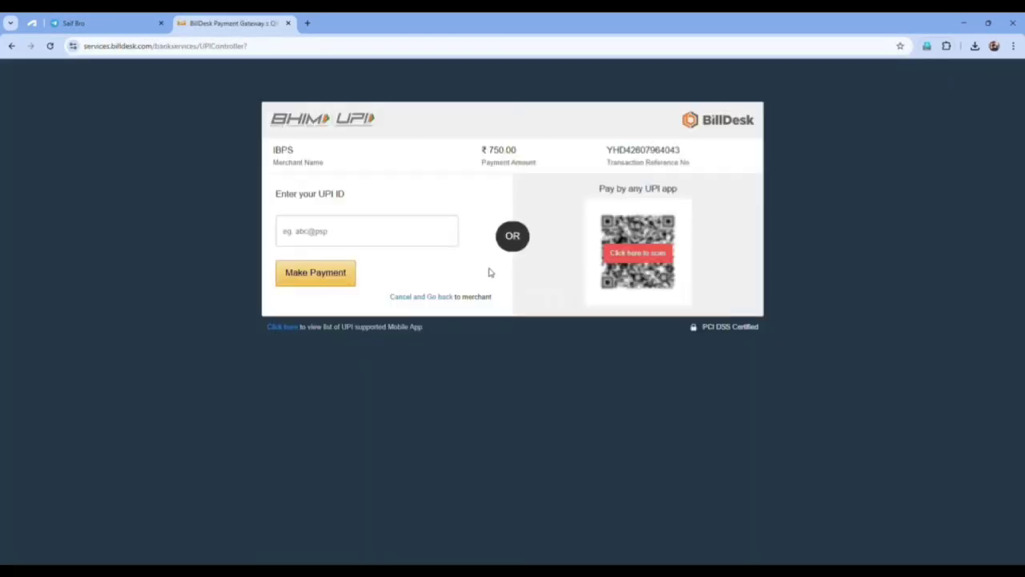